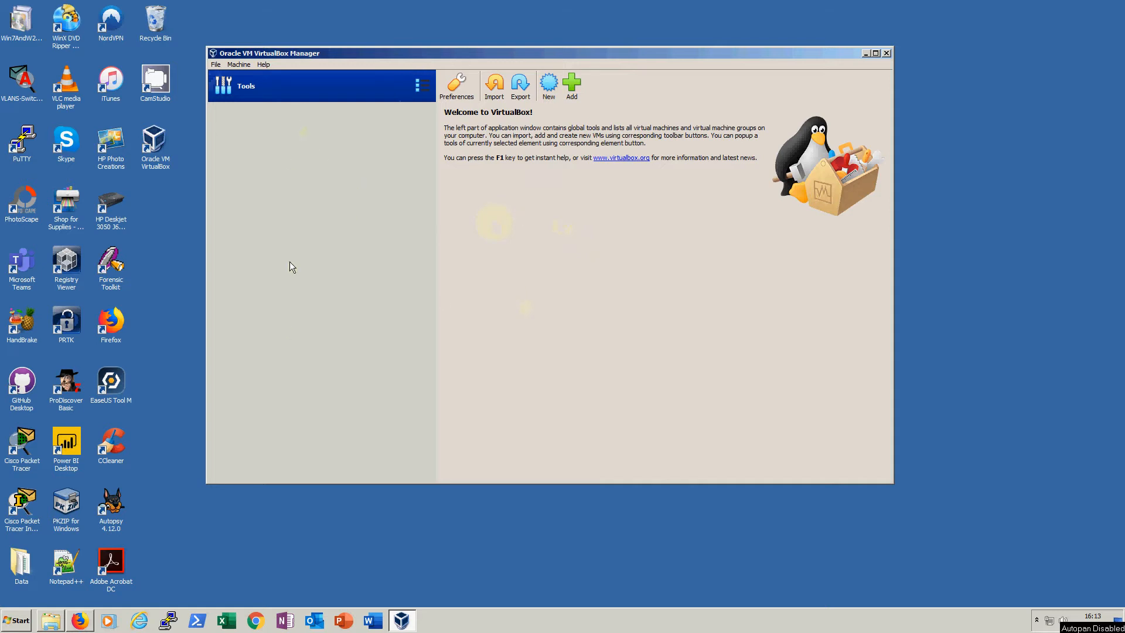
Step: Start a new virtual machine named BaseServer, keeping the default machine folder
{"action": "left_click", "coordinate": [550, 86]}
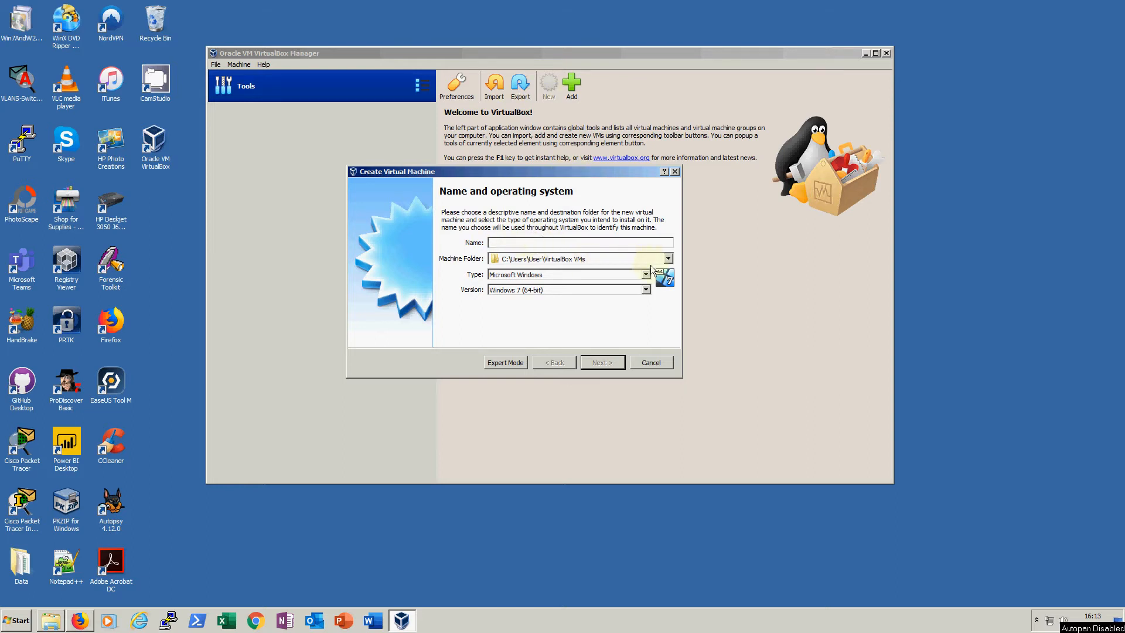
{"action": "type", "text": "BaseServer"}
{"action": "left_click", "coordinate": [601, 261]}
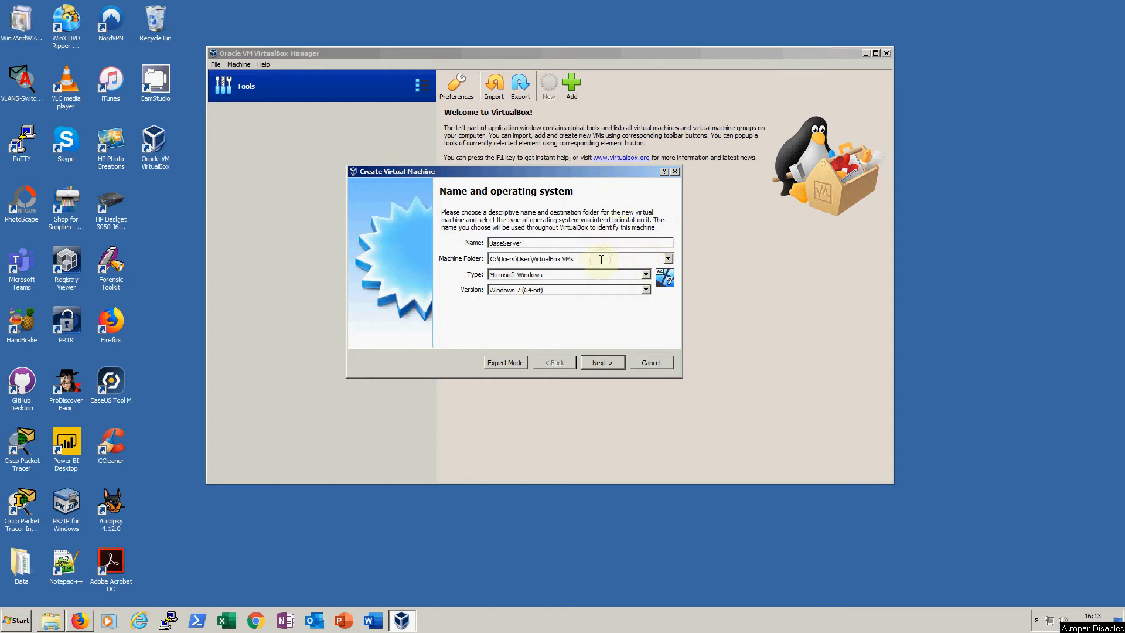
{"action": "left_click_drag", "start_coordinate": [601, 260], "coordinate": [478, 277]}
Step: Set the operating system type to Microsoft Windows and the version to Windows 2012 (64-bit)
{"action": "left_click", "coordinate": [564, 274]}
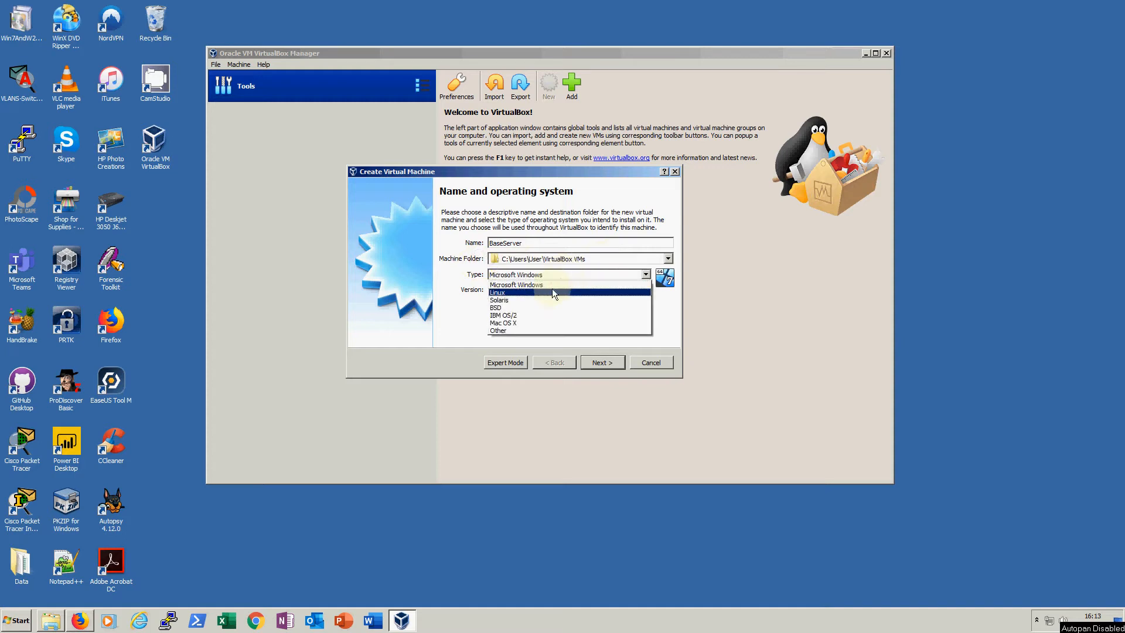
{"action": "left_click", "coordinate": [567, 275]}
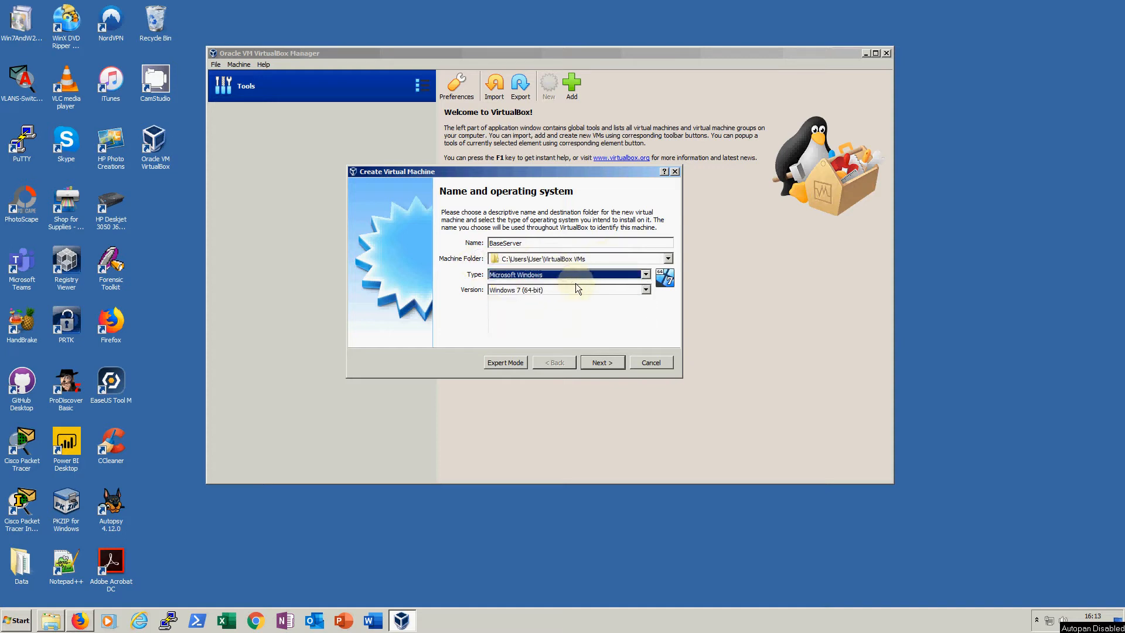
{"action": "left_click", "coordinate": [572, 287]}
{"action": "scroll", "coordinate": [595, 326], "scroll_direction": "up", "scroll_amount": 1}
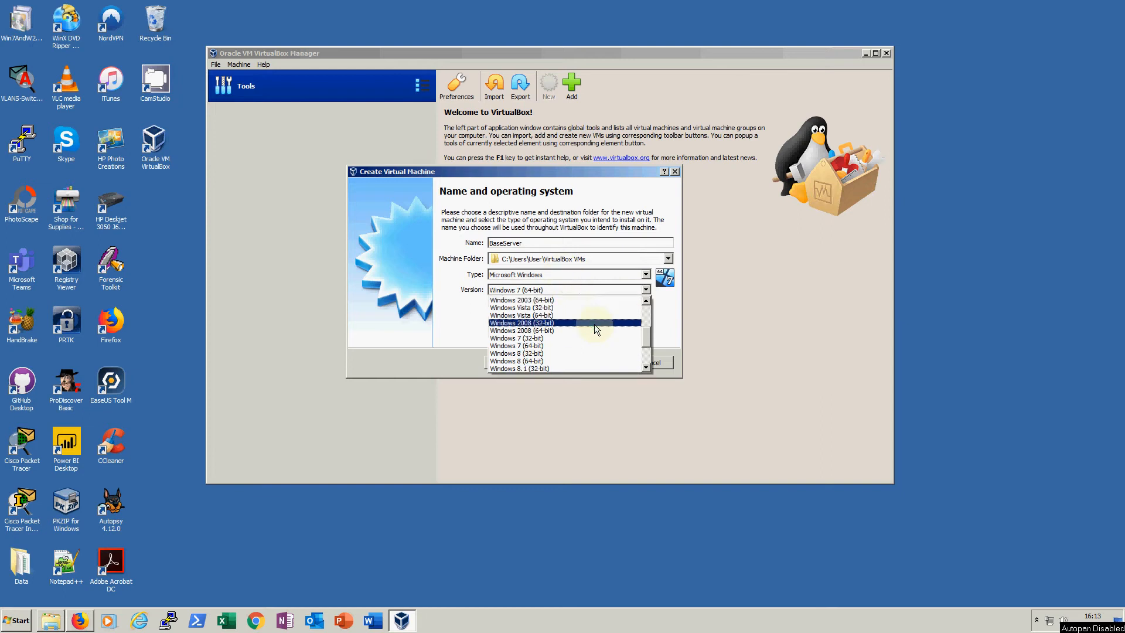
{"action": "scroll", "coordinate": [594, 325], "scroll_direction": "down", "scroll_amount": 3}
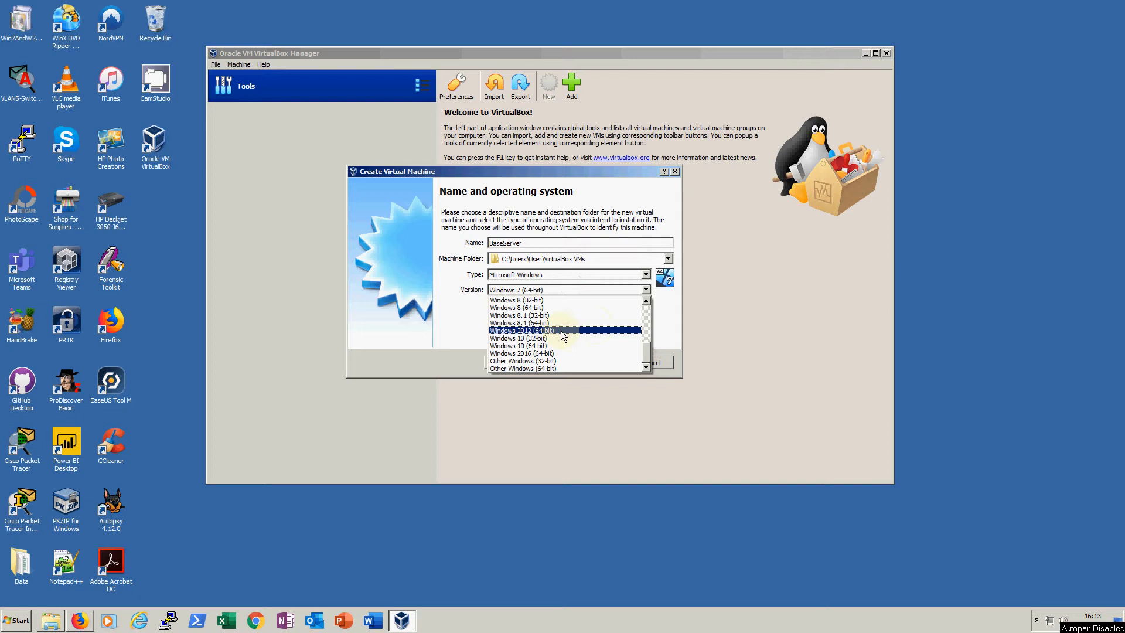
{"action": "left_click", "coordinate": [562, 331]}
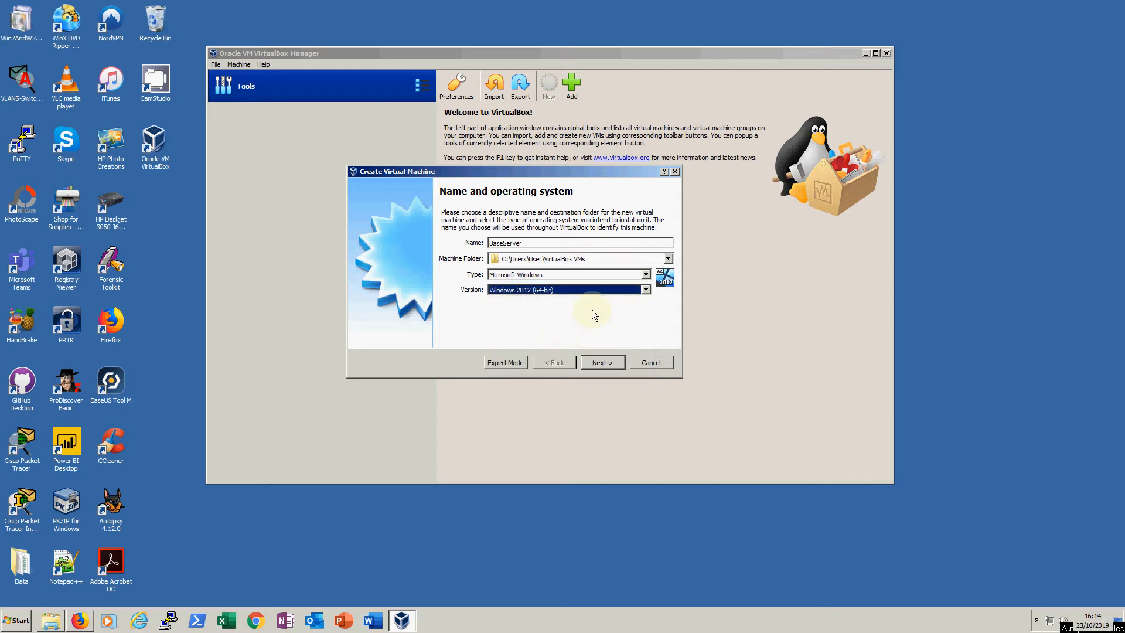
{"action": "left_click", "coordinate": [599, 359]}
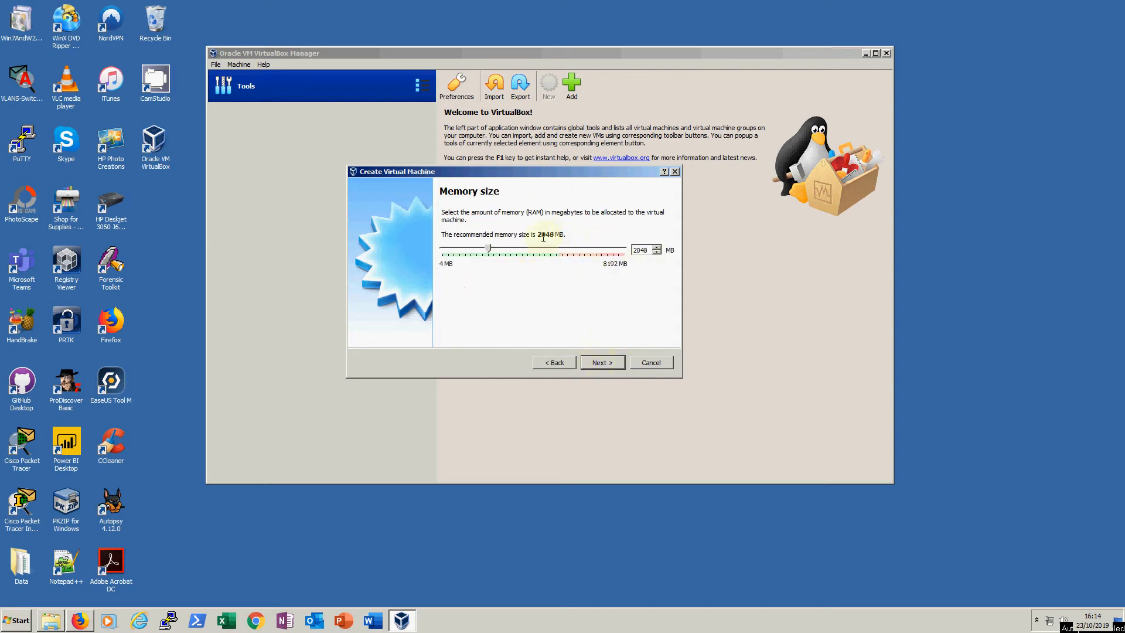
Step: Accept the recommended memory size of 2048 MB and choose to create a virtual hard disk now
{"action": "left_click_drag", "start_coordinate": [538, 235], "coordinate": [564, 235]}
{"action": "left_click", "coordinate": [604, 362]}
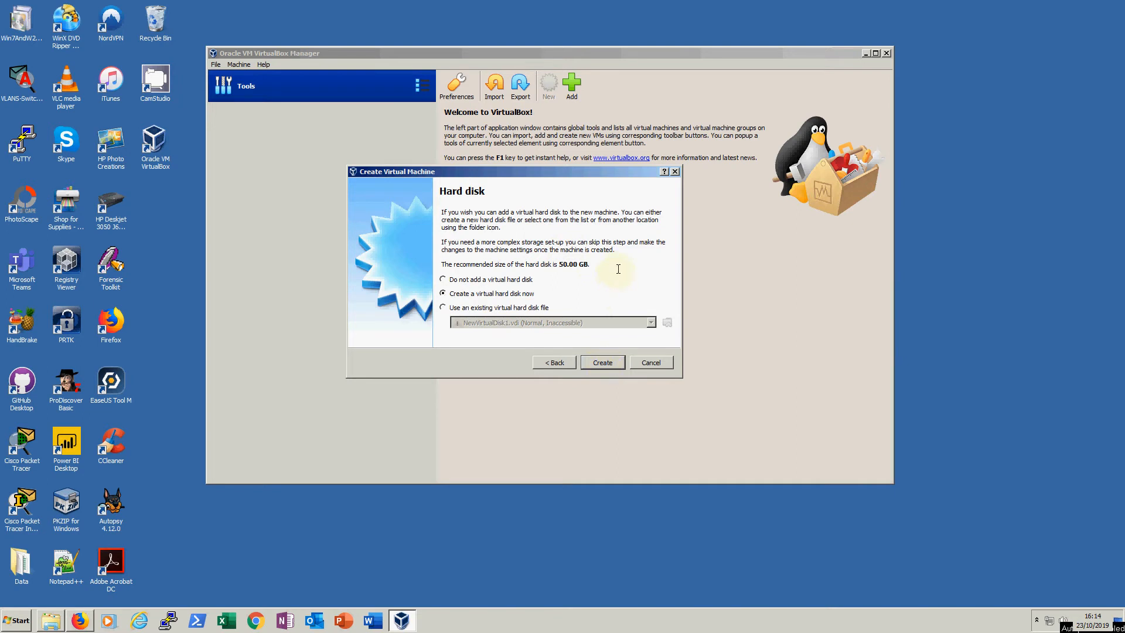
{"action": "left_click", "coordinate": [525, 281]}
{"action": "left_click", "coordinate": [518, 296]}
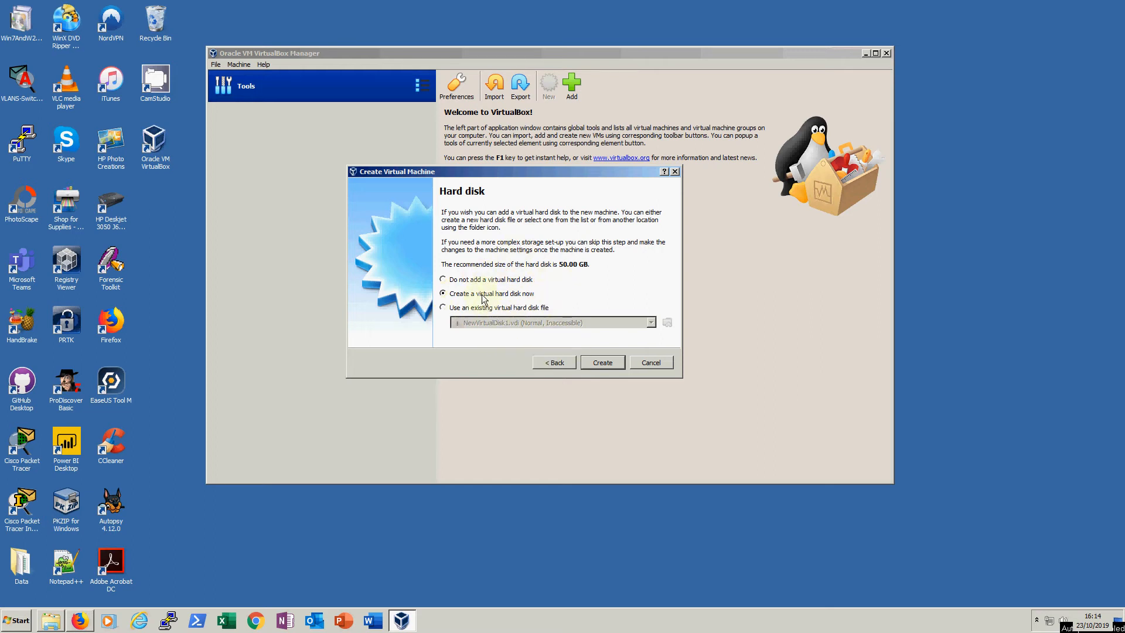
{"action": "left_click", "coordinate": [599, 362]}
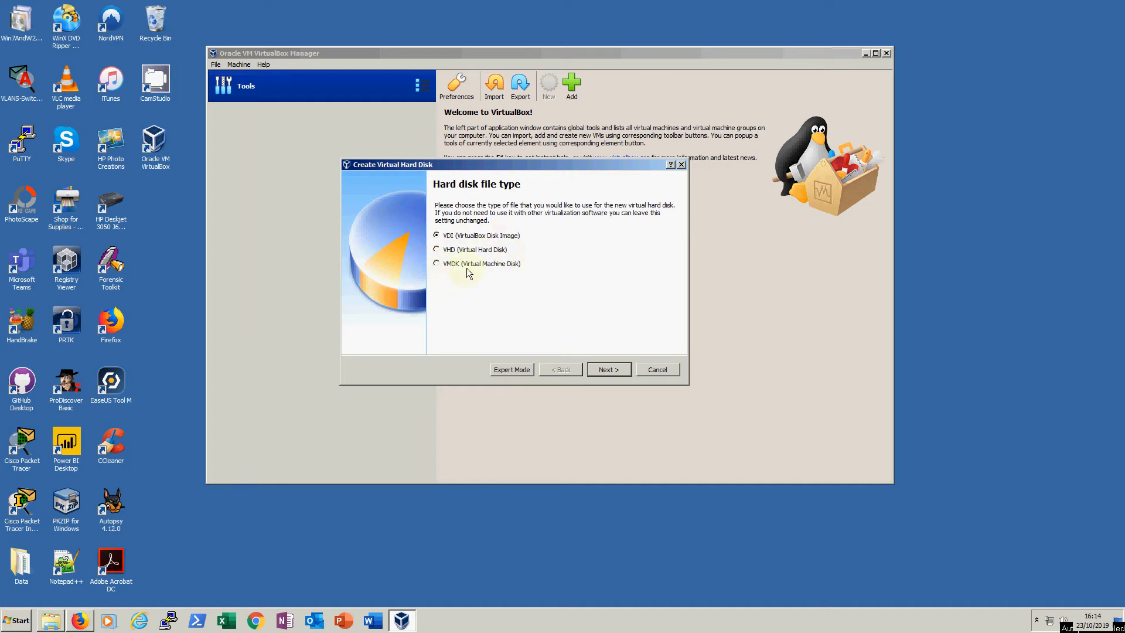
Step: Choose VDI (VirtualBox Disk Image) as the disk file type with dynamically allocated storage
{"action": "left_click", "coordinate": [505, 267]}
{"action": "left_click", "coordinate": [486, 238]}
{"action": "left_click", "coordinate": [608, 369]}
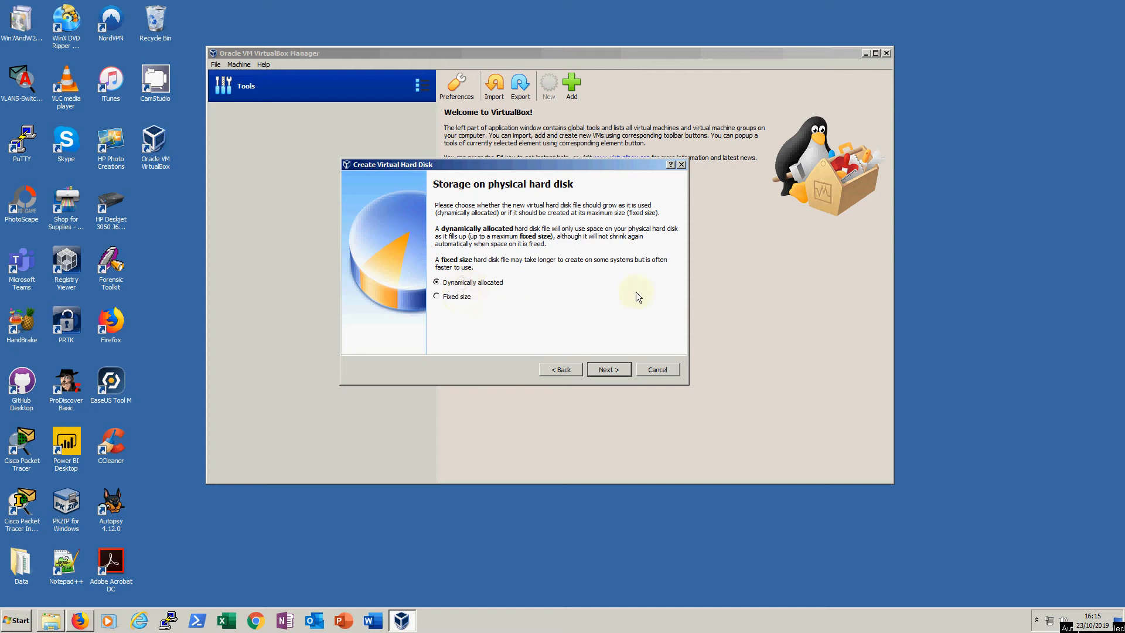
{"action": "left_click", "coordinate": [607, 369]}
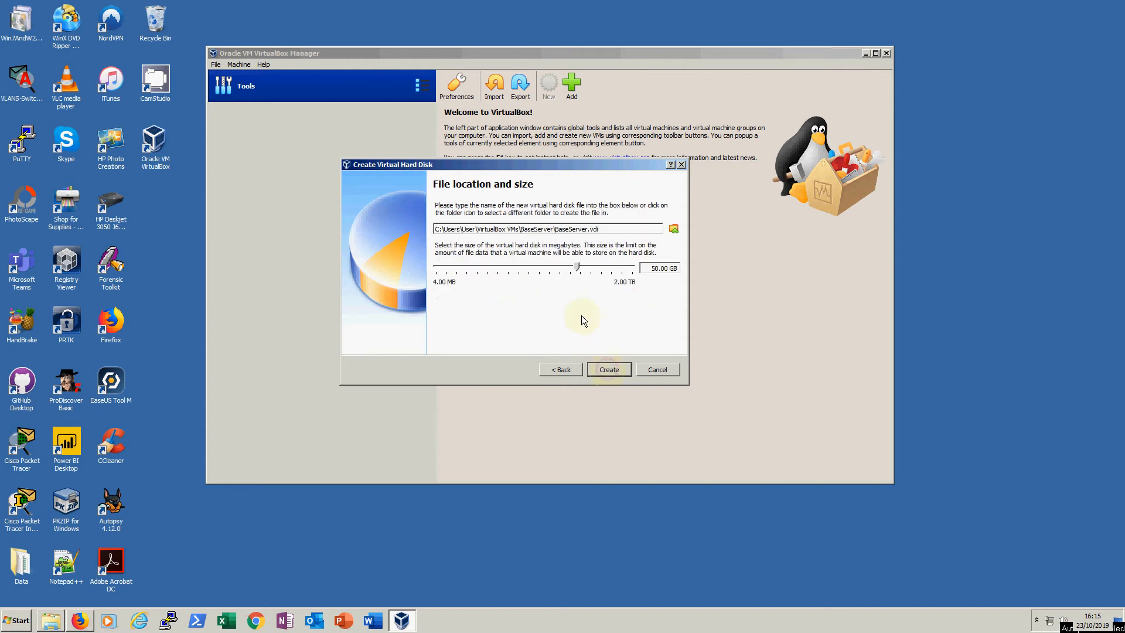
Step: Keep the default BaseServer.vdi location, set the virtual disk size to 200 GB and create the machine
{"action": "left_click_drag", "start_coordinate": [610, 229], "coordinate": [417, 230]}
{"action": "left_click", "coordinate": [610, 230]}
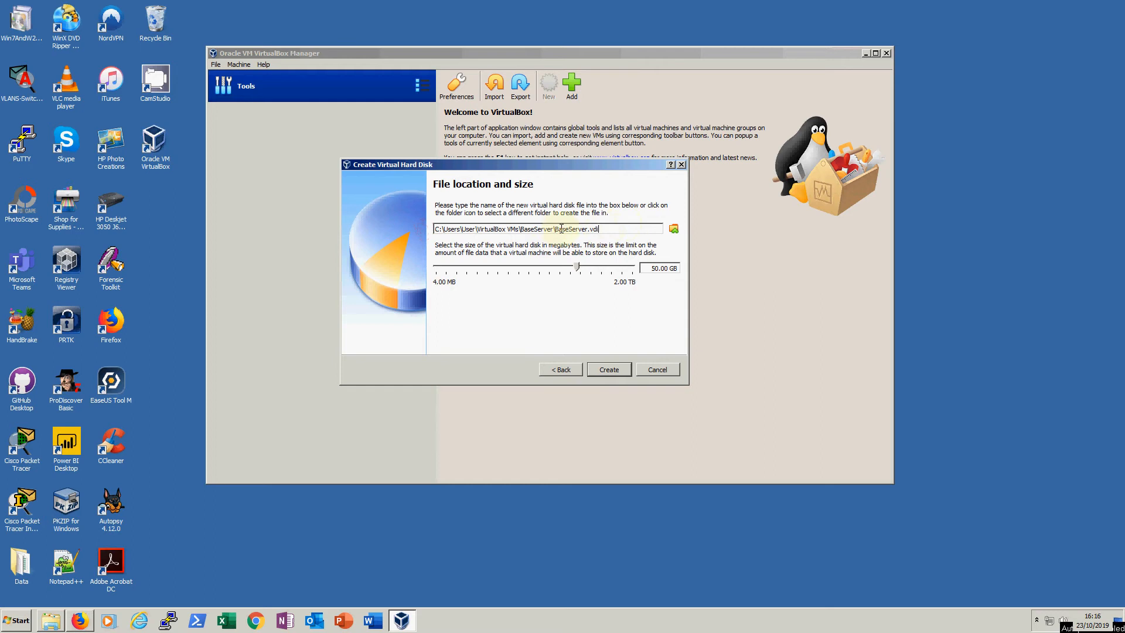
{"action": "left_click_drag", "start_coordinate": [557, 227], "coordinate": [606, 228]}
{"action": "left_click", "coordinate": [608, 228]}
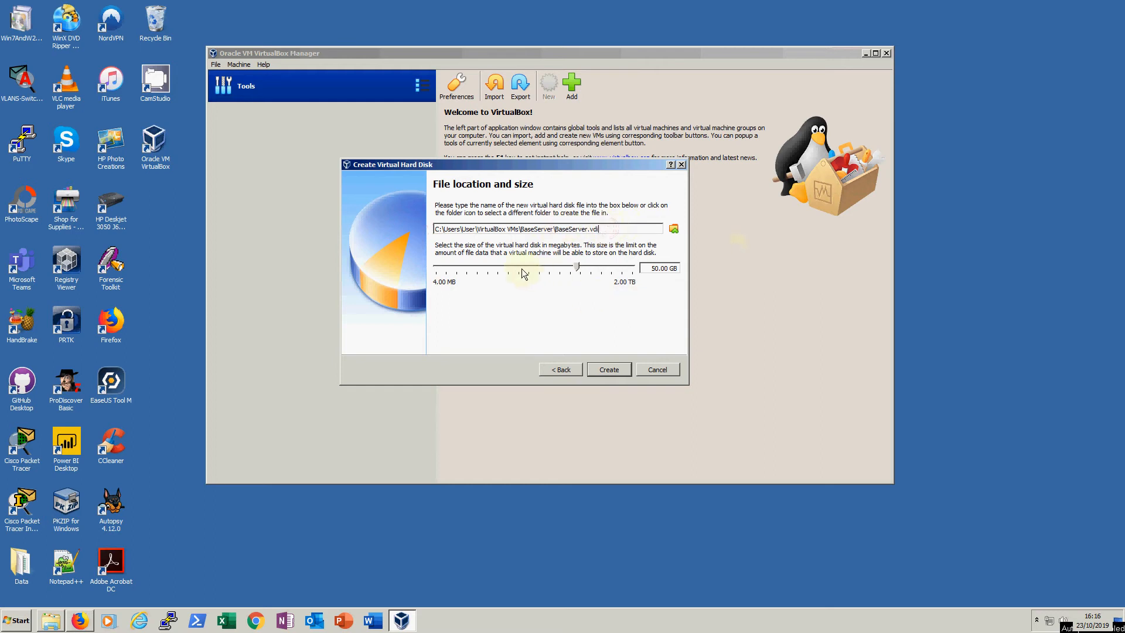
{"action": "left_click", "coordinate": [655, 268]}
{"action": "key", "text": "BackSpace"}
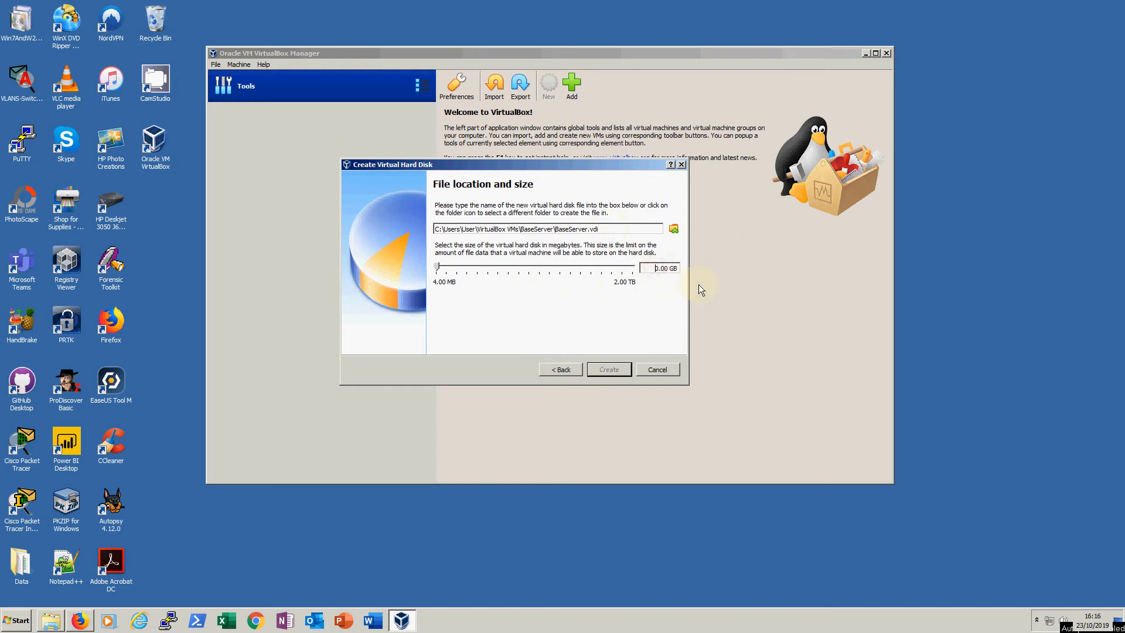
{"action": "type", "text": "20"}
{"action": "left_click", "coordinate": [603, 369]}
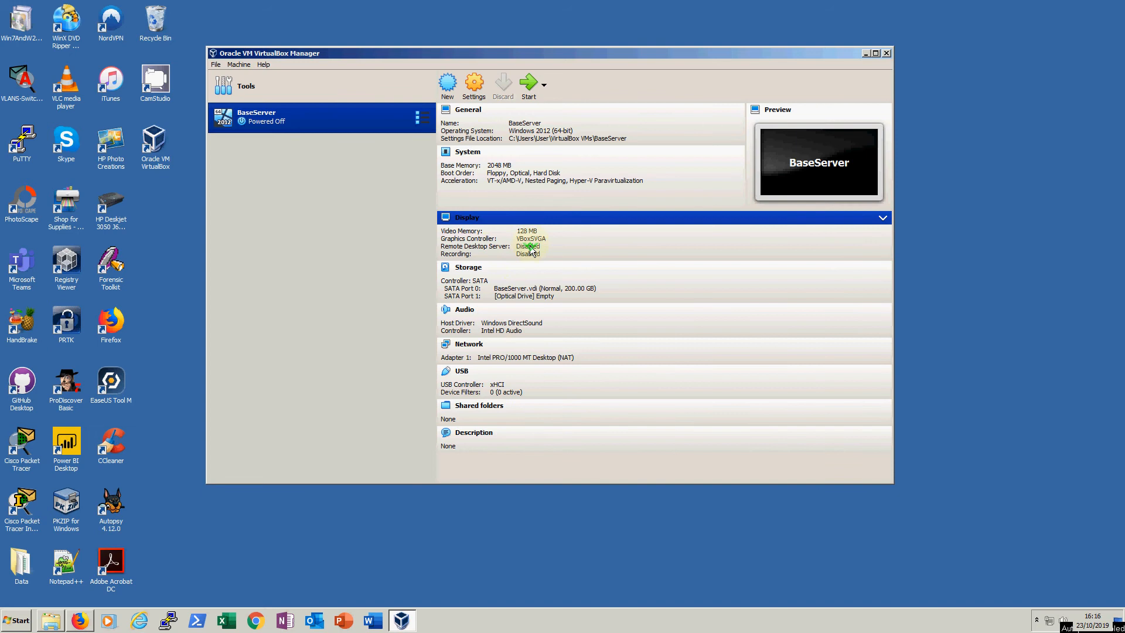
Step: Open the BaseServer settings and set both Shared Clipboard and Drag'n'Drop to Bidirectional
{"action": "left_click", "coordinate": [479, 83]}
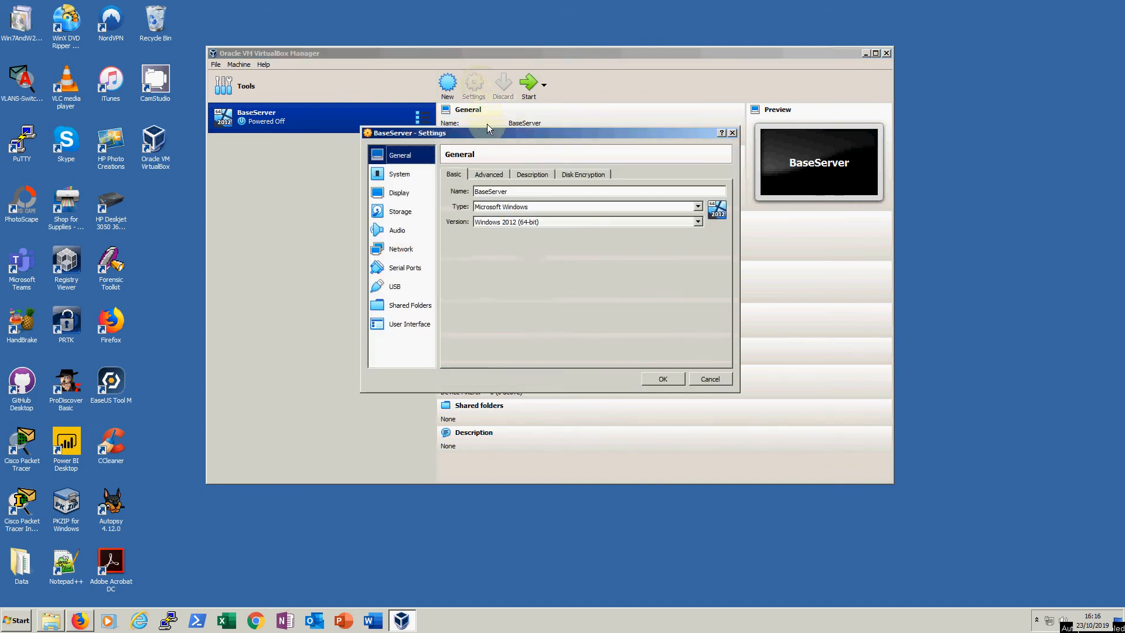
{"action": "left_click_drag", "start_coordinate": [487, 133], "coordinate": [443, 166]}
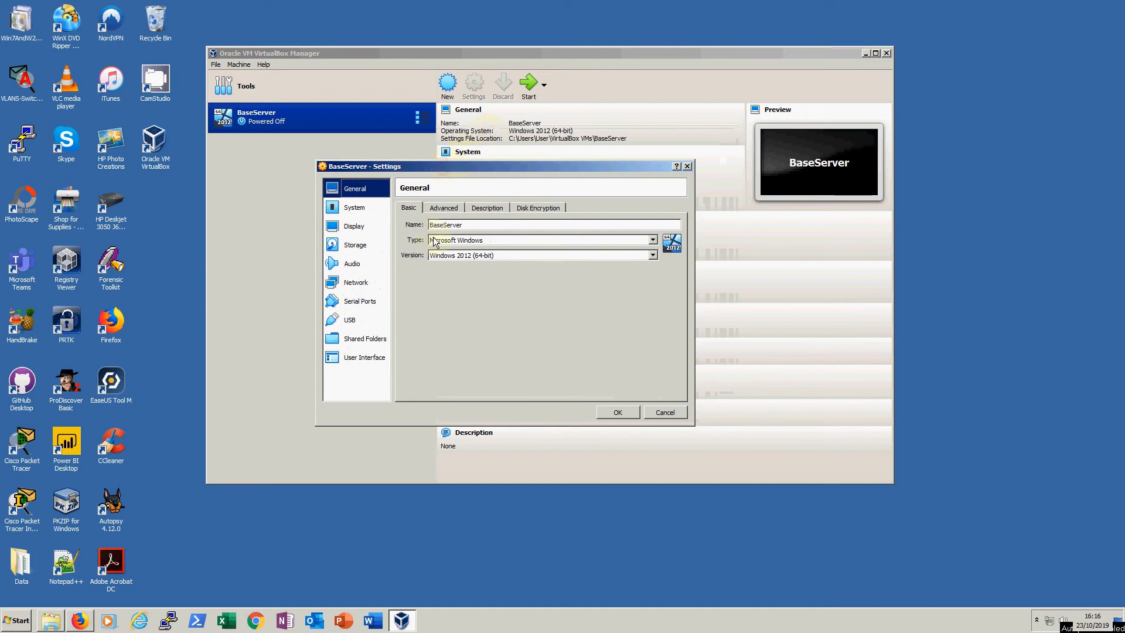
{"action": "left_click_drag", "start_coordinate": [468, 227], "coordinate": [416, 224]}
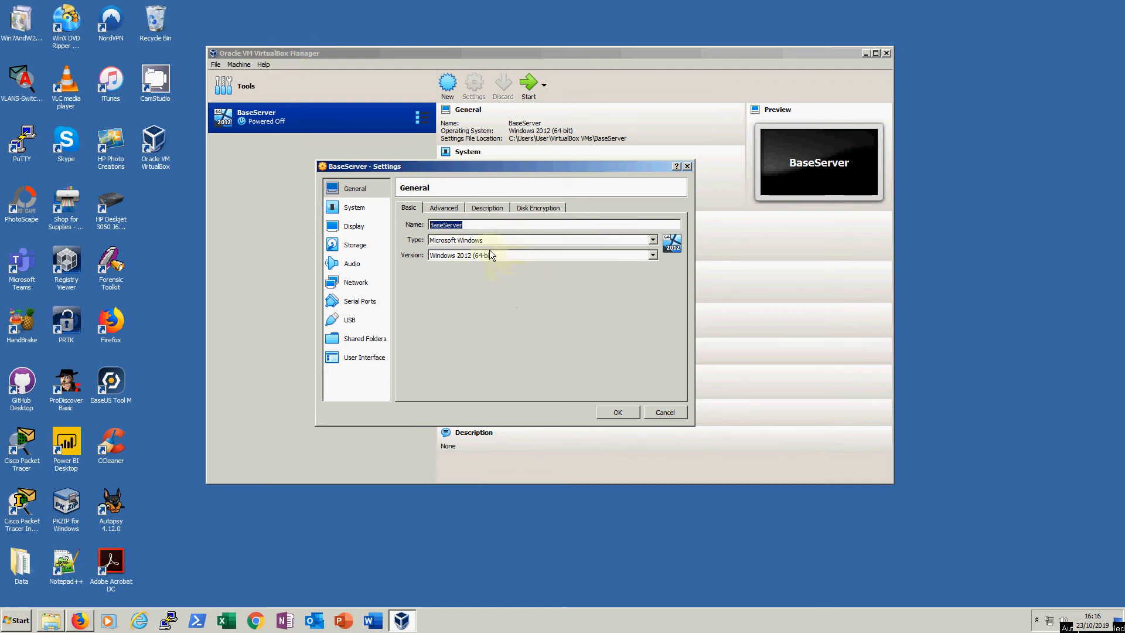
{"action": "left_click", "coordinate": [445, 206]}
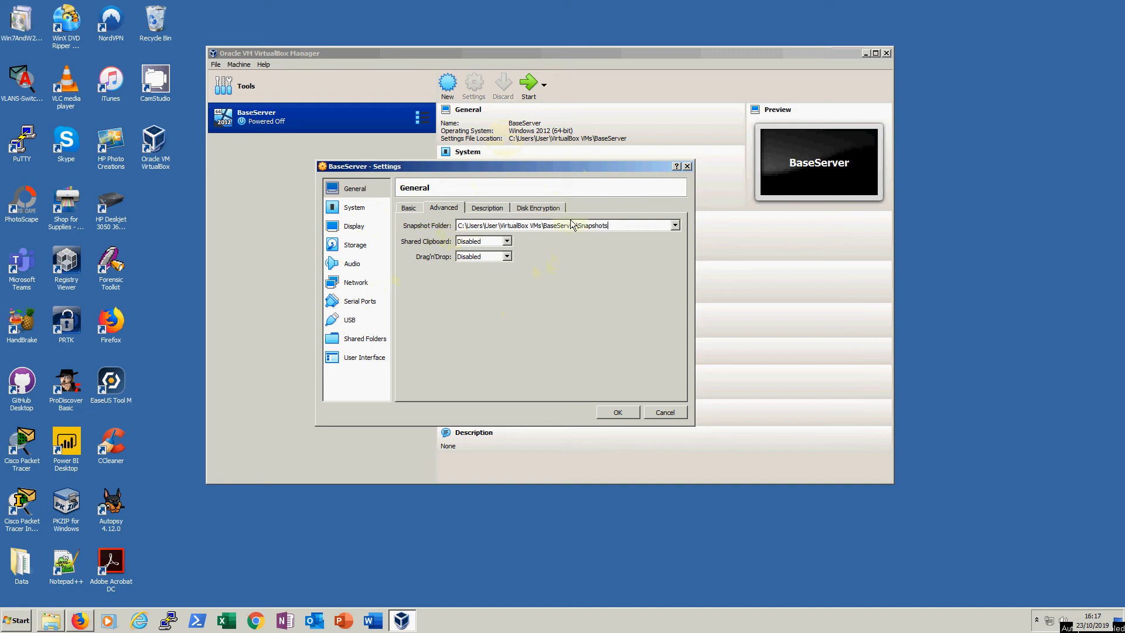
{"action": "left_click_drag", "start_coordinate": [624, 225], "coordinate": [444, 225]}
{"action": "left_click", "coordinate": [616, 225]}
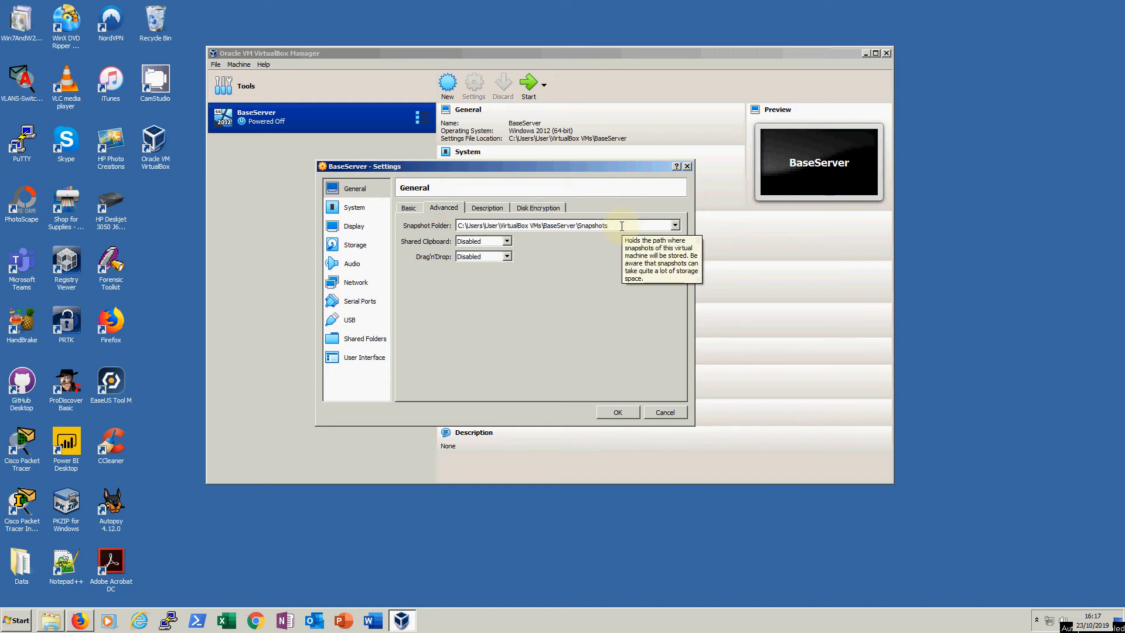
{"action": "left_click", "coordinate": [507, 242]}
{"action": "left_click", "coordinate": [487, 273]}
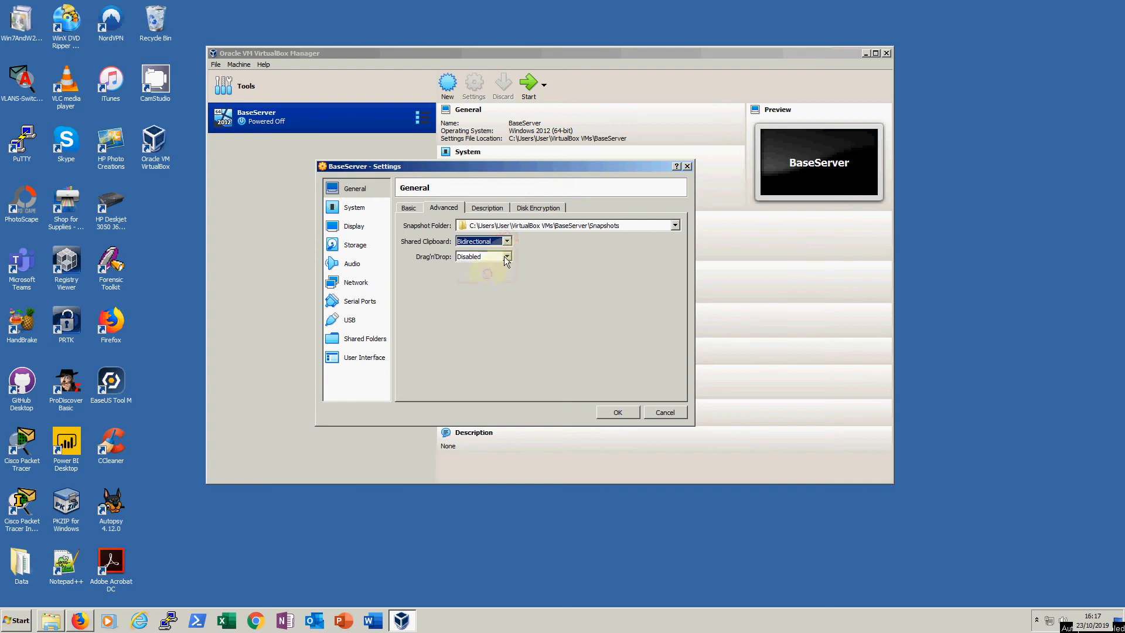
{"action": "left_click", "coordinate": [506, 258]}
{"action": "left_click", "coordinate": [487, 289]}
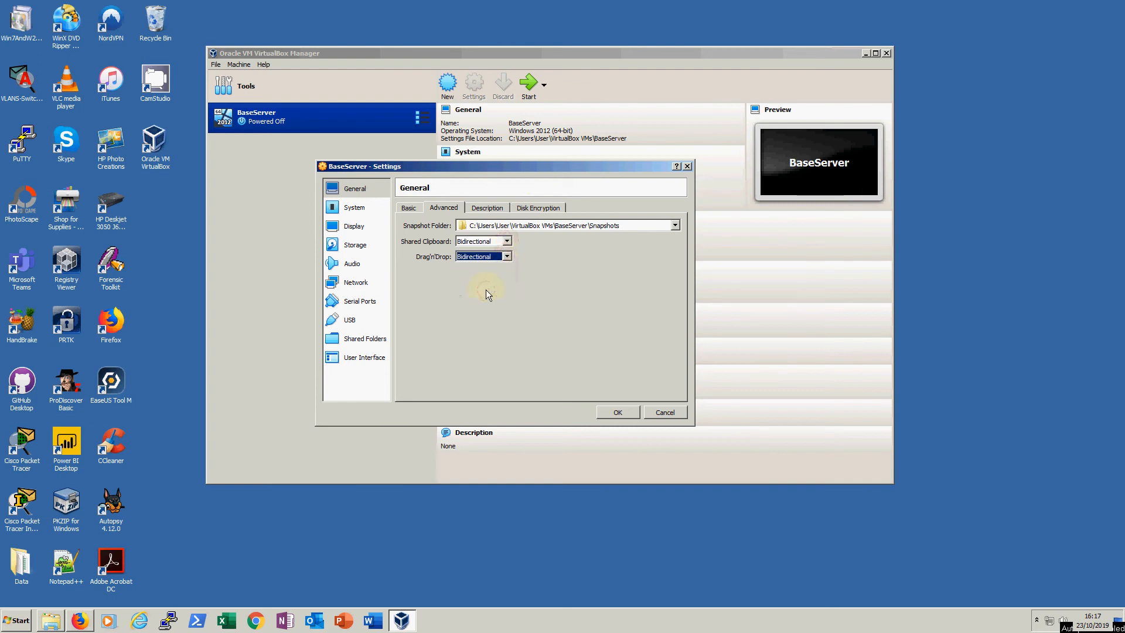
Step: Review the machine's general settings, covering description, disk encryption, and the basic and advanced options
{"action": "left_click", "coordinate": [158, 205]}
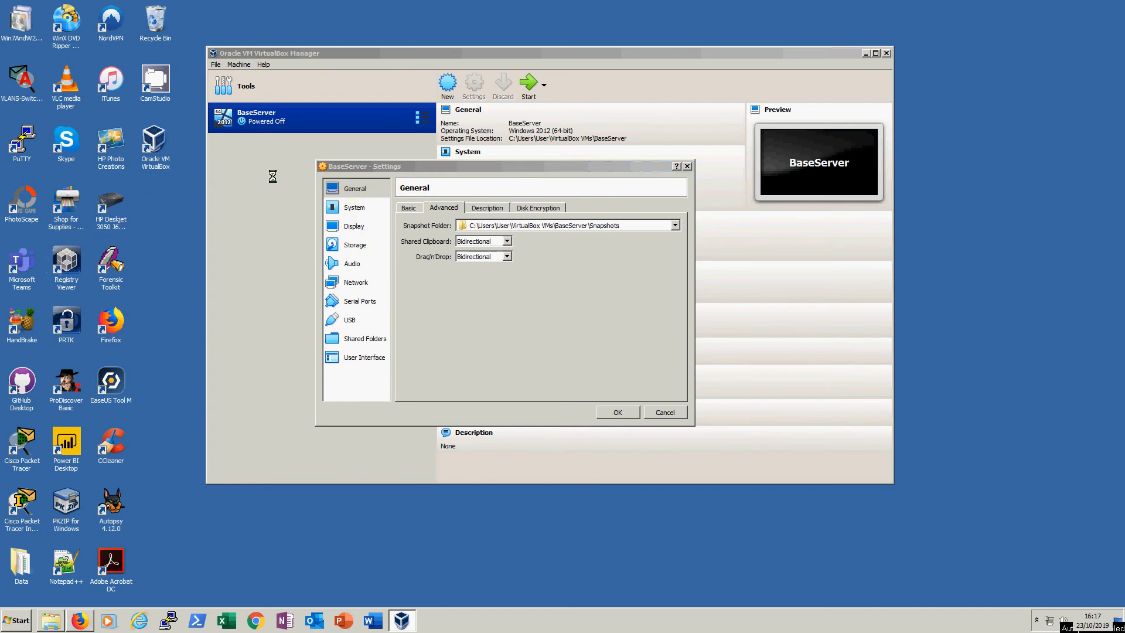
{"action": "left_click", "coordinate": [67, 261]}
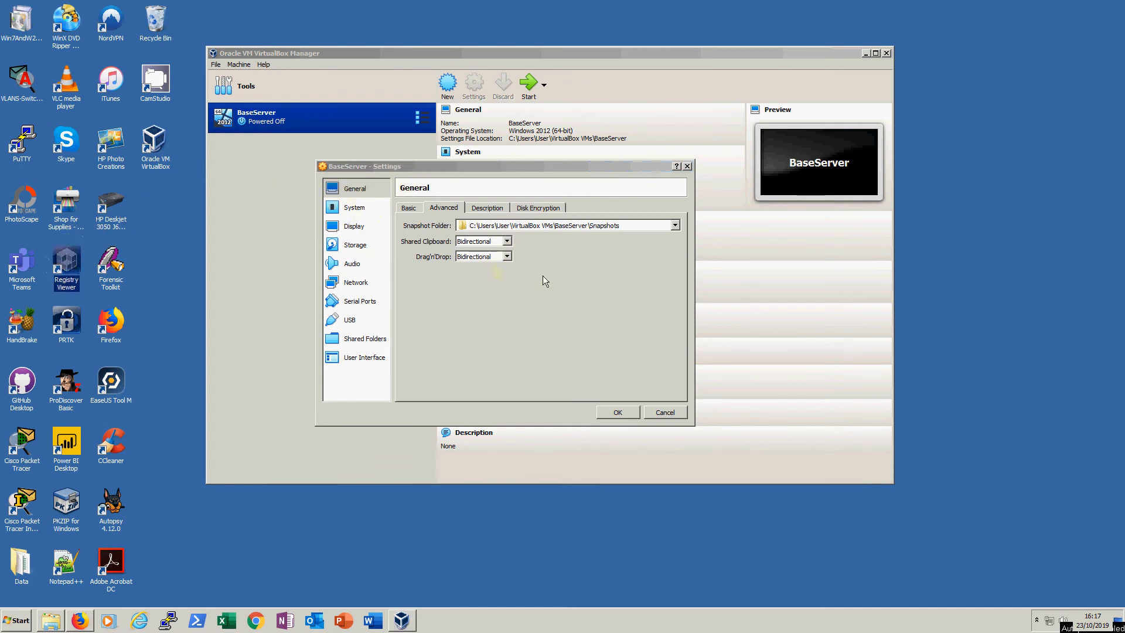
{"action": "left_click", "coordinate": [485, 209]}
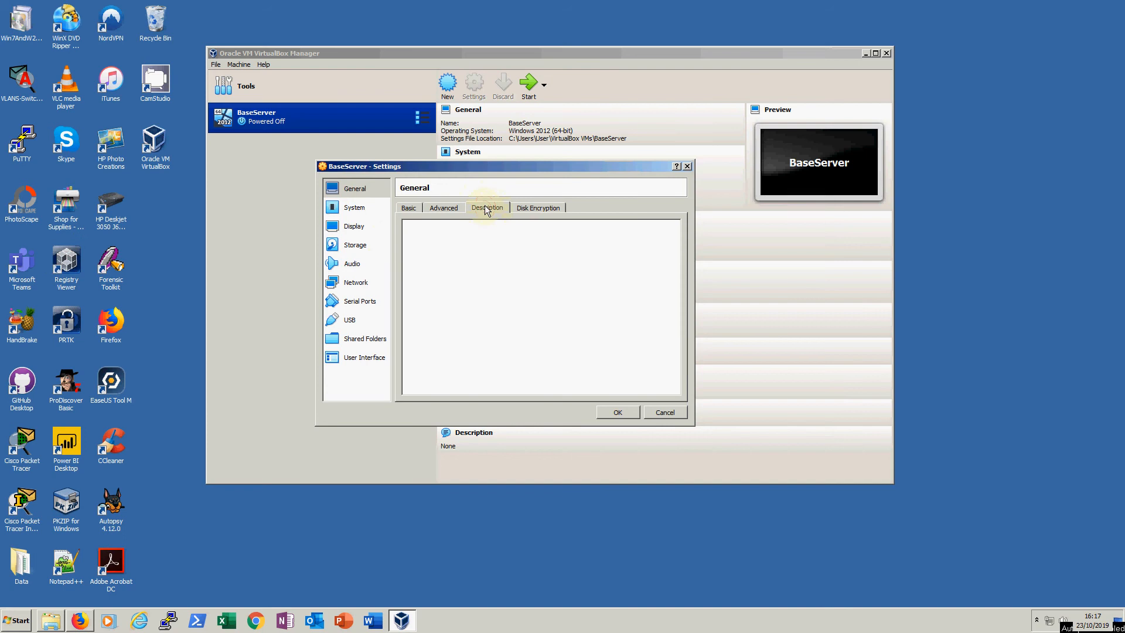
{"action": "left_click", "coordinate": [534, 210]}
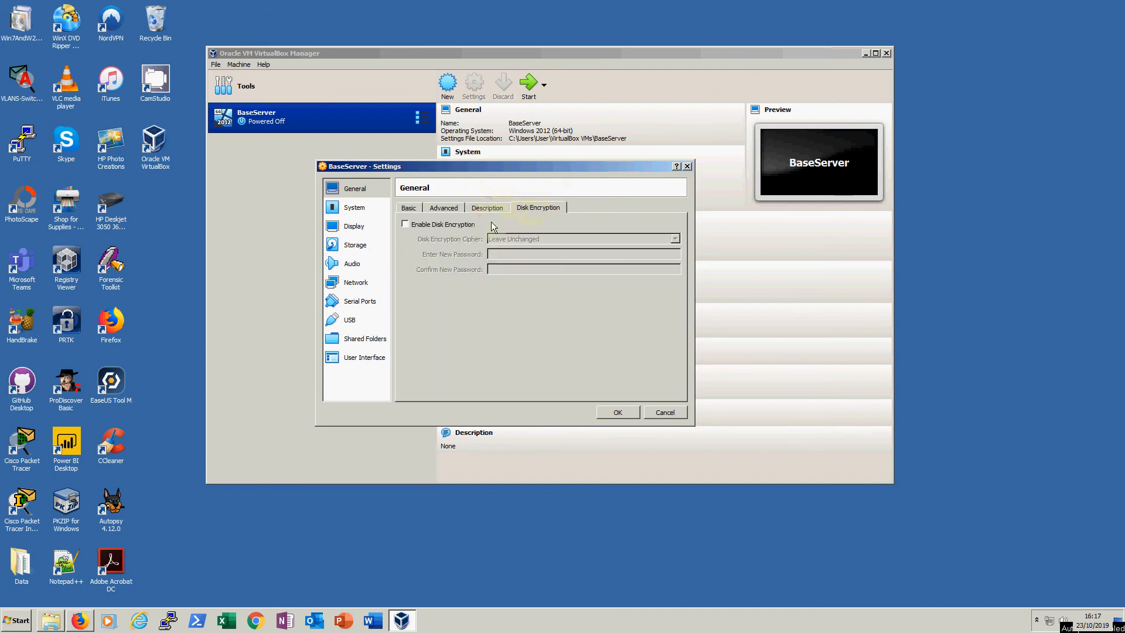
{"action": "left_click", "coordinate": [413, 210]}
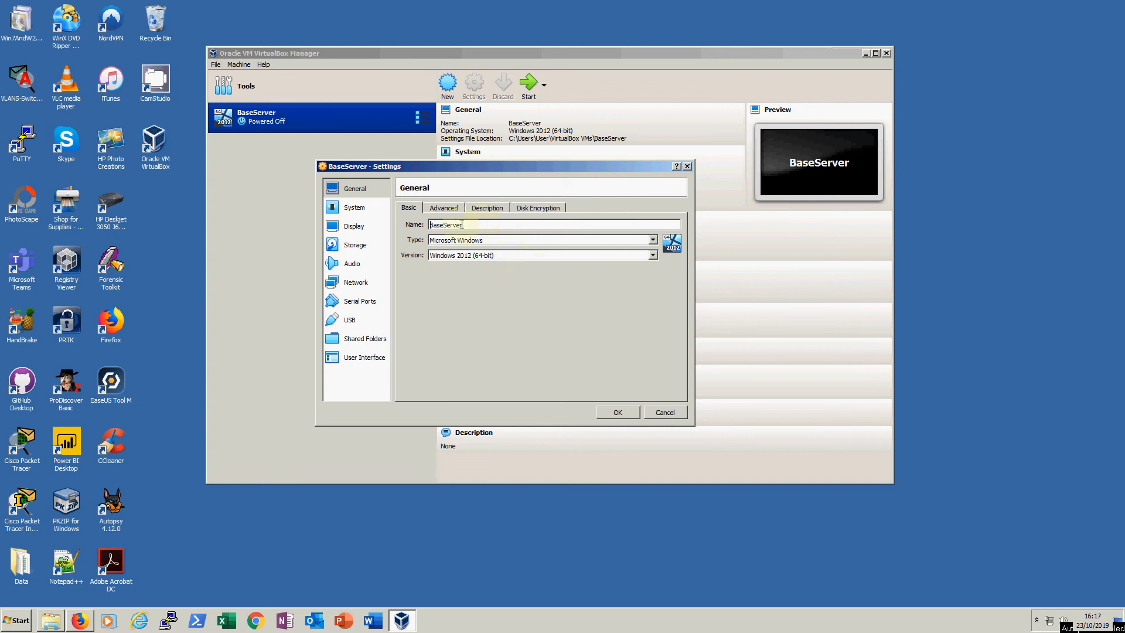
{"action": "left_click", "coordinate": [444, 208]}
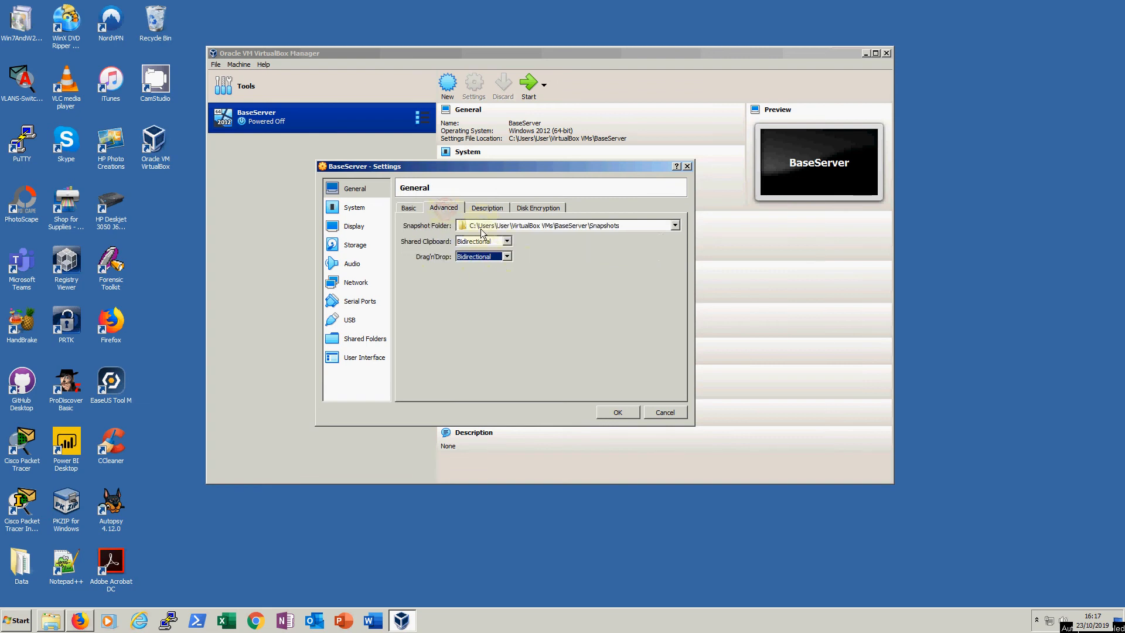
{"action": "left_click", "coordinate": [408, 210]}
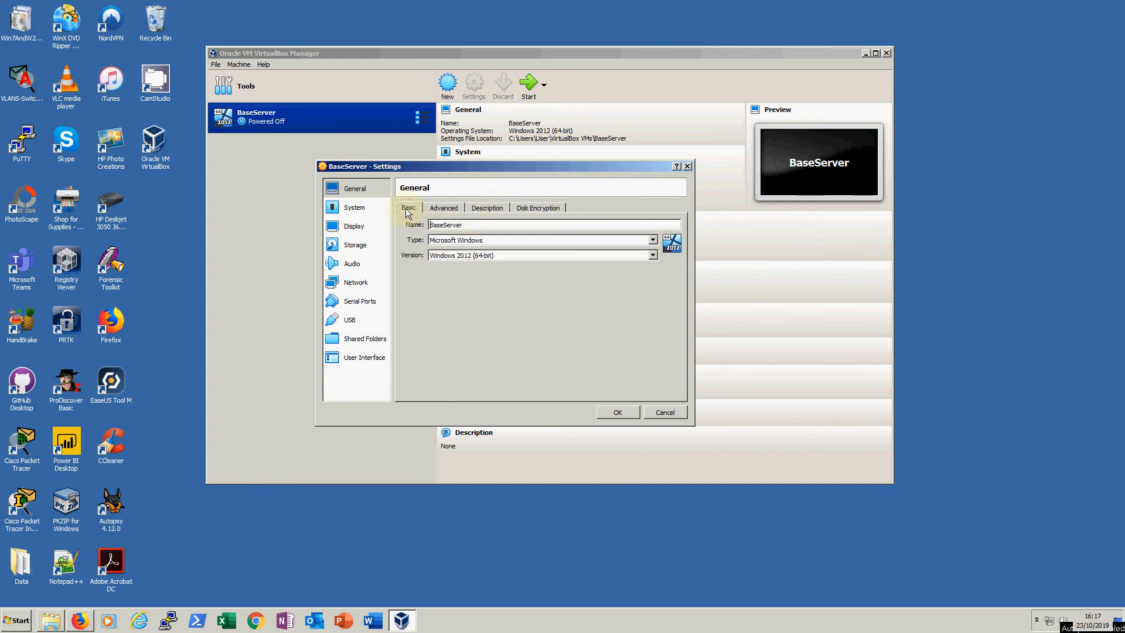
Step: Exclude Floppy from the boot order in the machine's system settings
{"action": "left_click", "coordinate": [347, 208]}
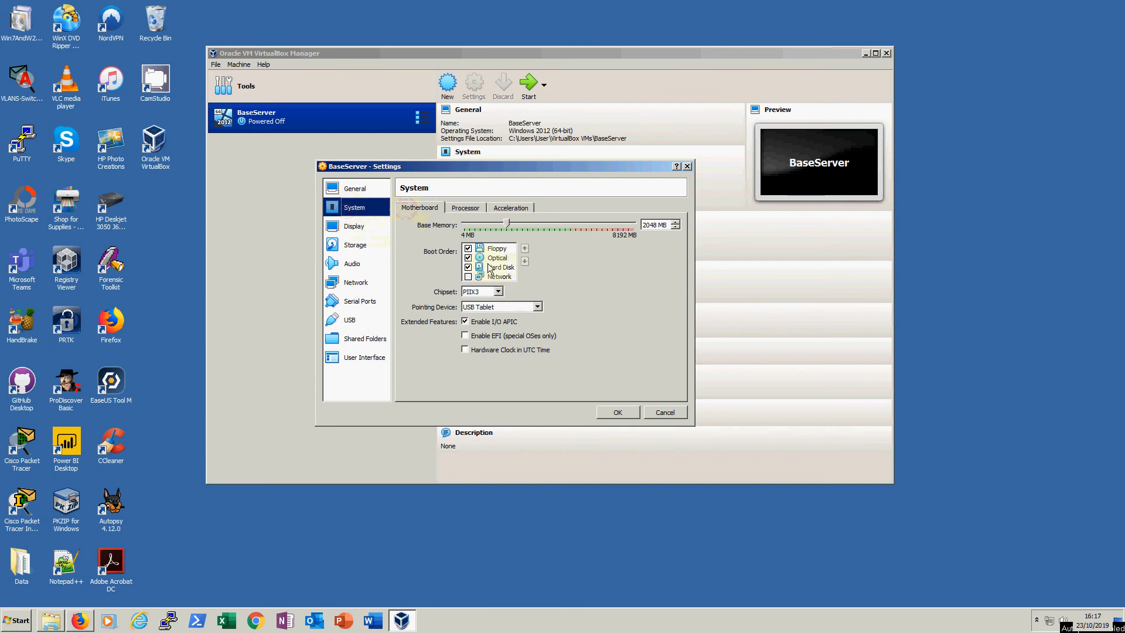
{"action": "left_click", "coordinate": [468, 248]}
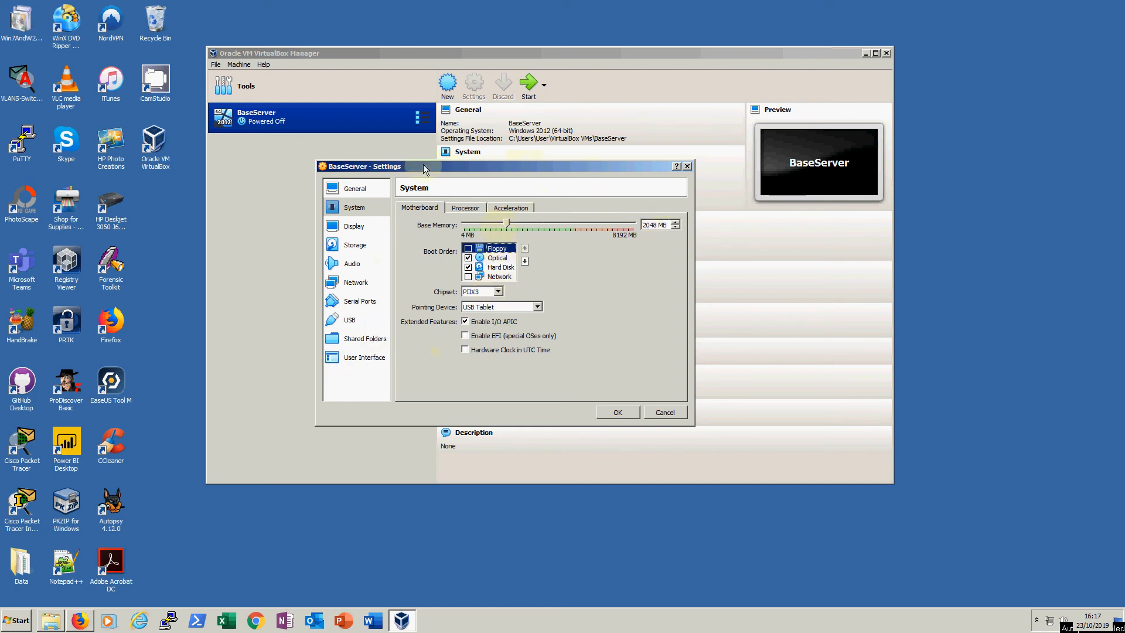
Step: Try out higher processor counts for the machine and return the value to 1 CPU
{"action": "left_click", "coordinate": [469, 208]}
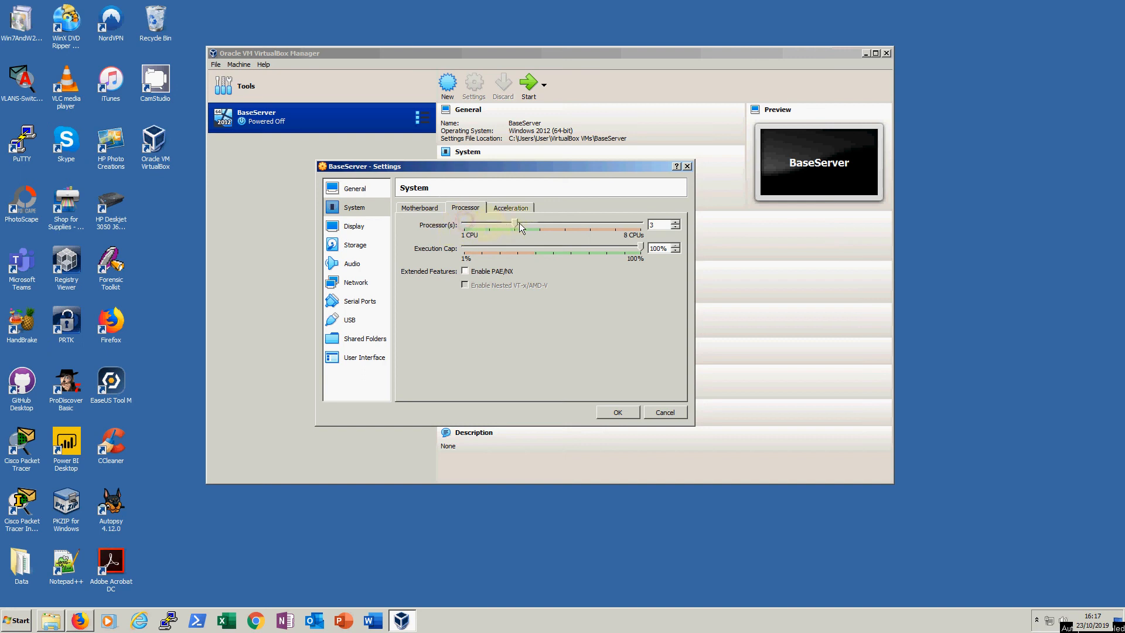
{"action": "left_click", "coordinate": [560, 224]}
{"action": "left_click_drag", "start_coordinate": [540, 225], "coordinate": [465, 226]}
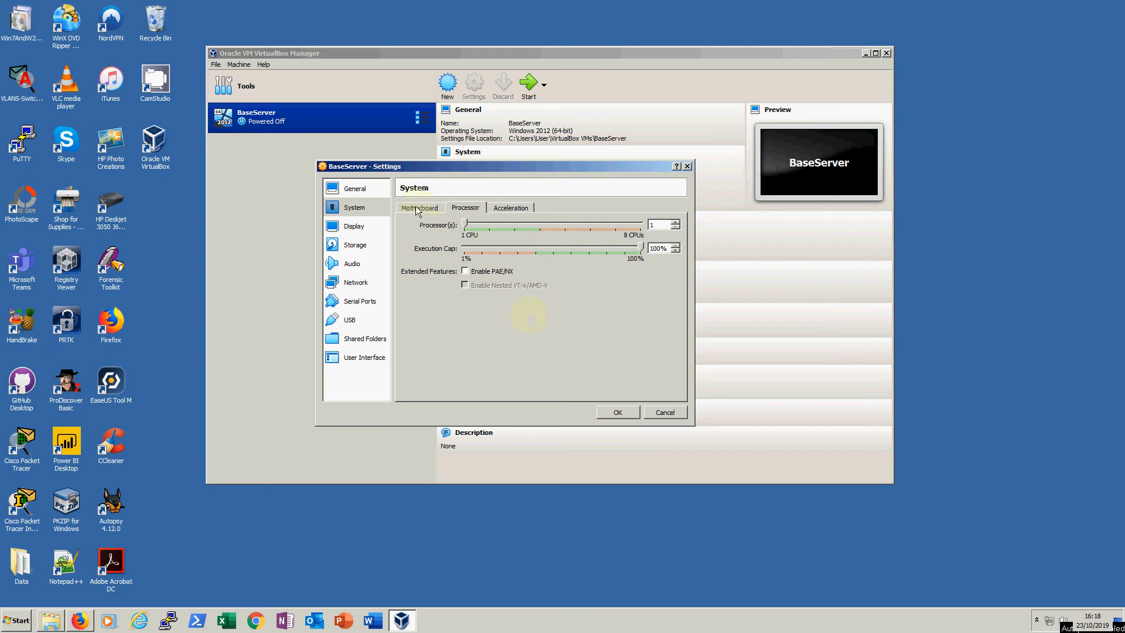
Step: Review the machine's display, storage, audio and network settings, including the attributes of the BaseServer.vdi disk and the empty optical drive
{"action": "left_click", "coordinate": [351, 229]}
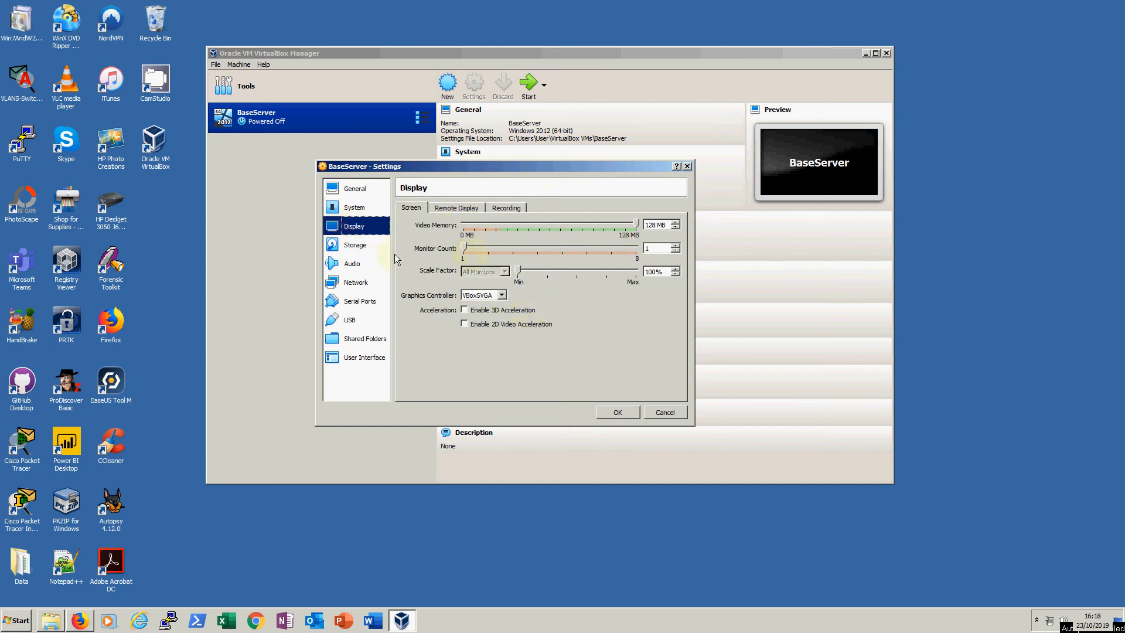
{"action": "left_click", "coordinate": [353, 245]}
{"action": "left_click", "coordinate": [434, 236]}
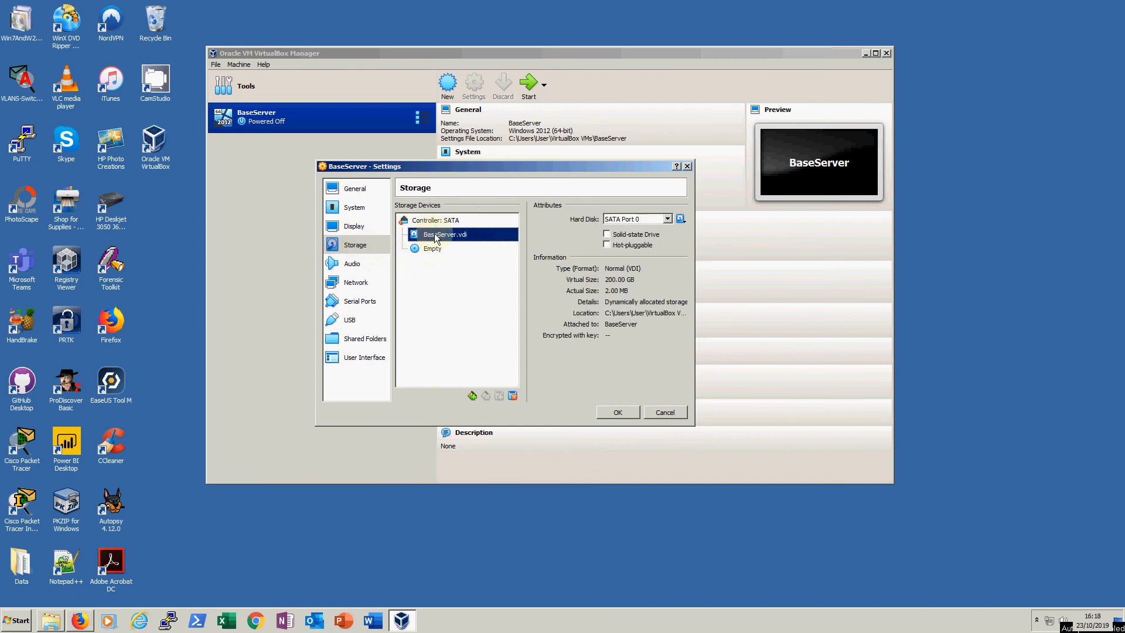
{"action": "left_click", "coordinate": [427, 250]}
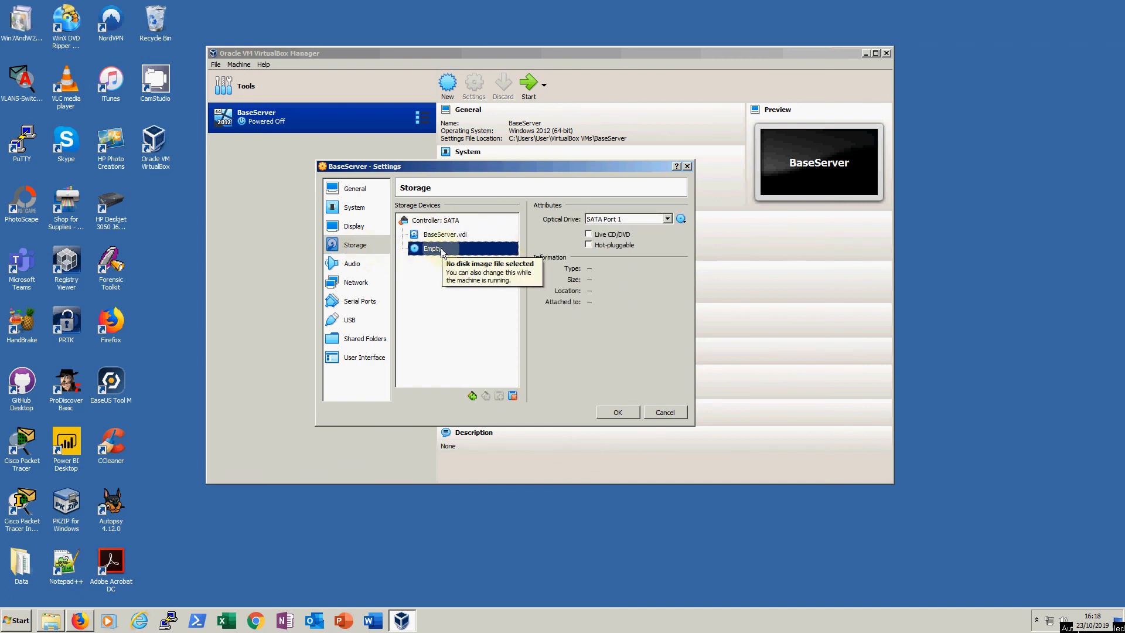
{"action": "left_click", "coordinate": [444, 234]}
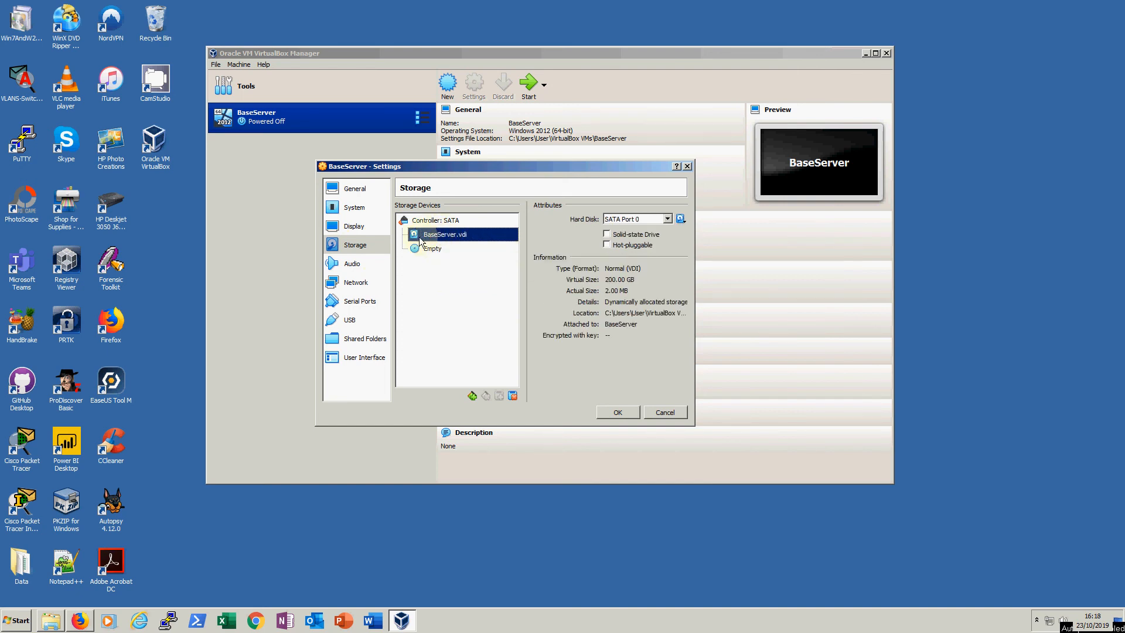
{"action": "left_click", "coordinate": [352, 264]}
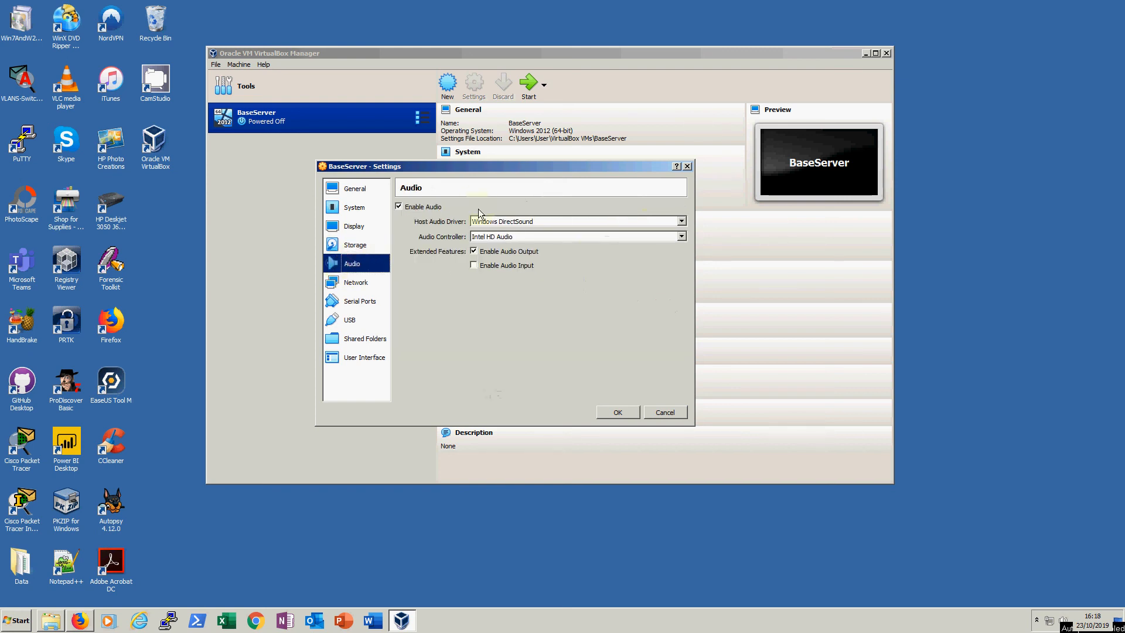
{"action": "left_click", "coordinate": [358, 283]}
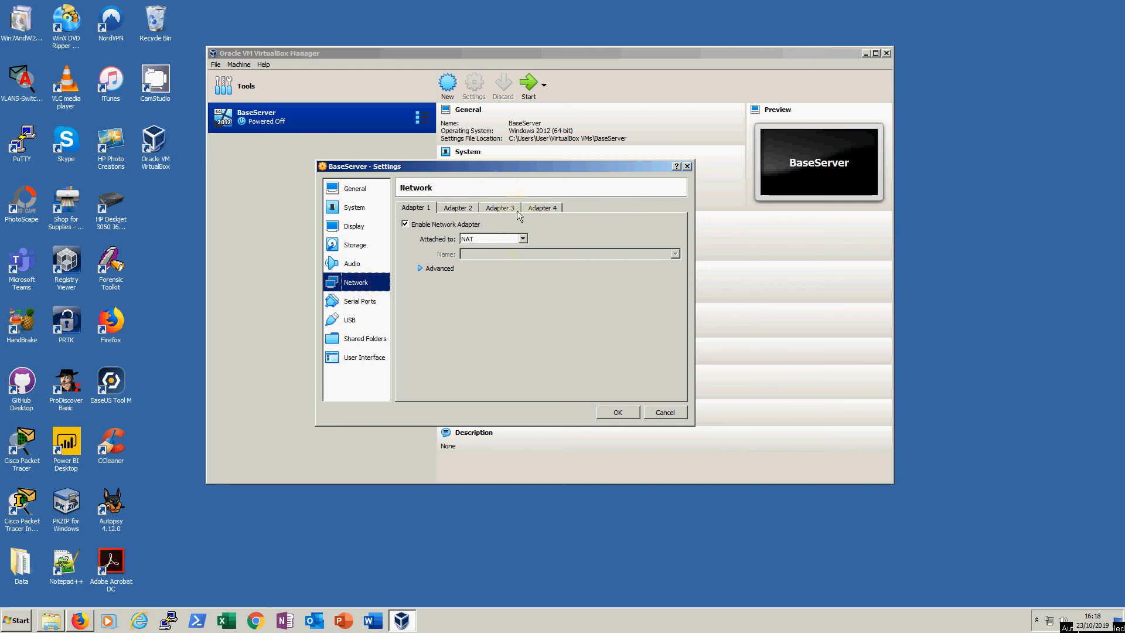
Step: Recheck the motherboard, processor, and basic and advanced general settings, and save the BaseServer configuration
{"action": "left_click", "coordinate": [360, 208]}
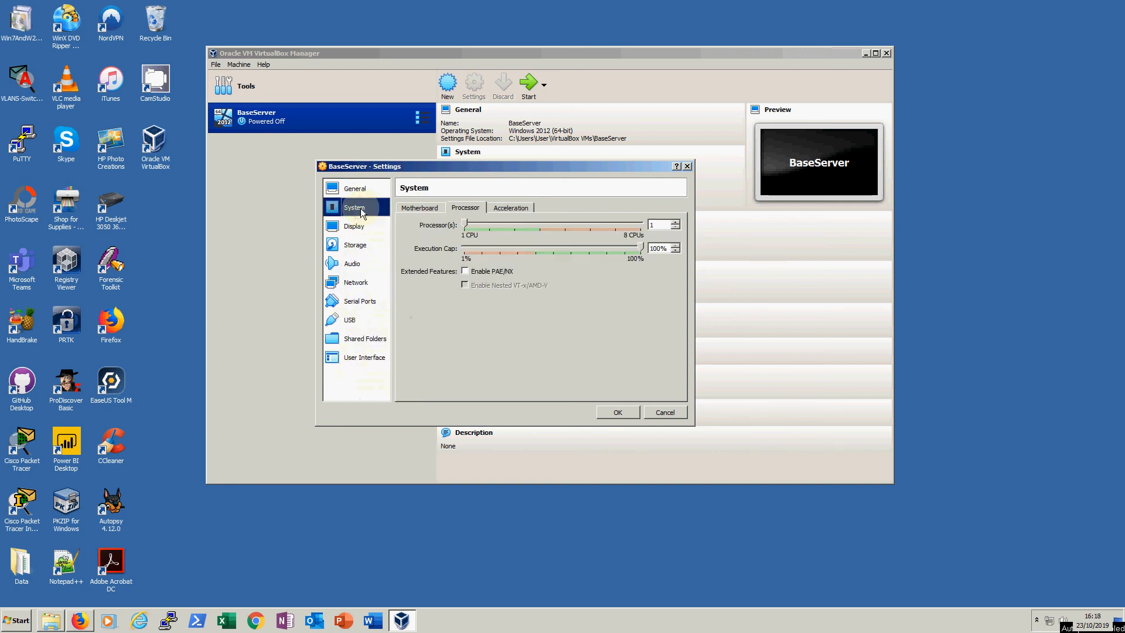
{"action": "left_click", "coordinate": [419, 209]}
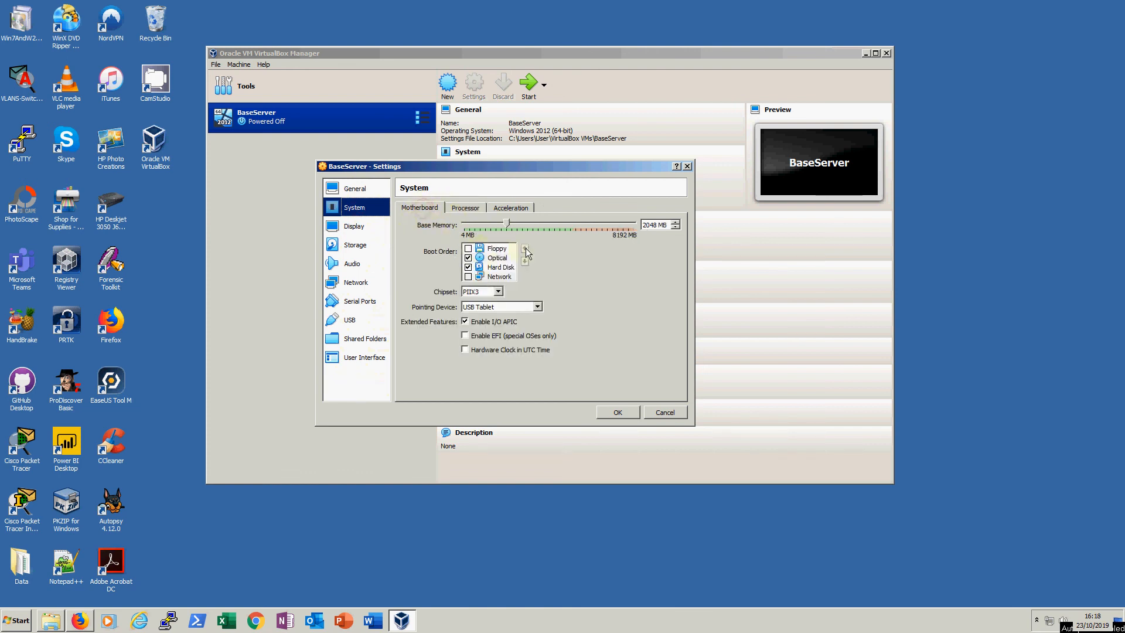
{"action": "left_click", "coordinate": [466, 210]}
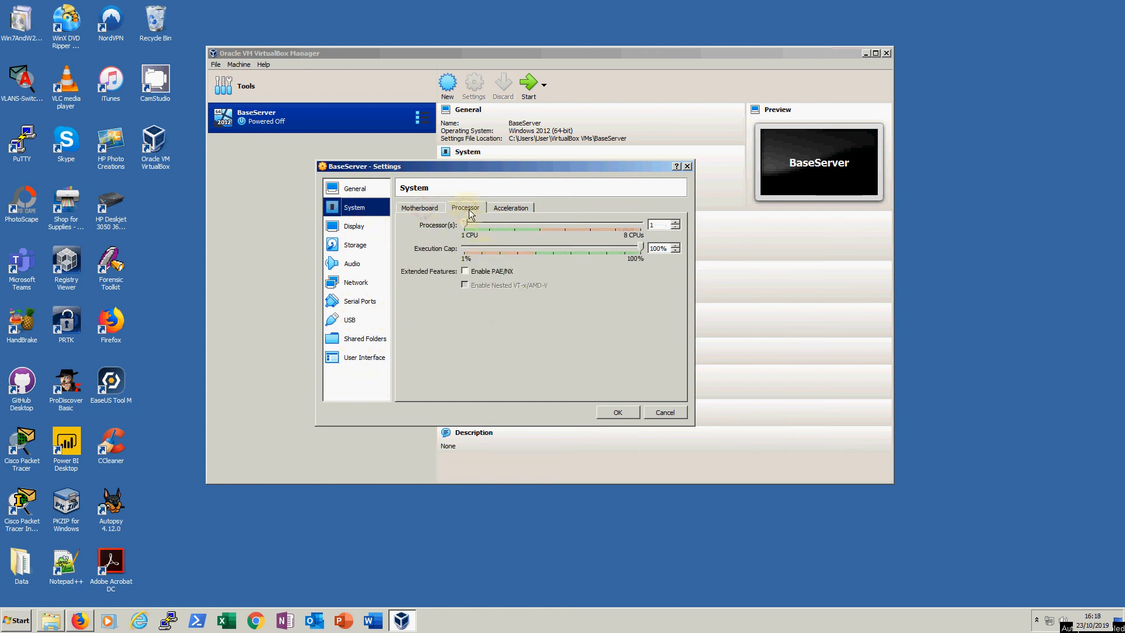
{"action": "left_click", "coordinate": [412, 210]}
{"action": "left_click", "coordinate": [353, 186]}
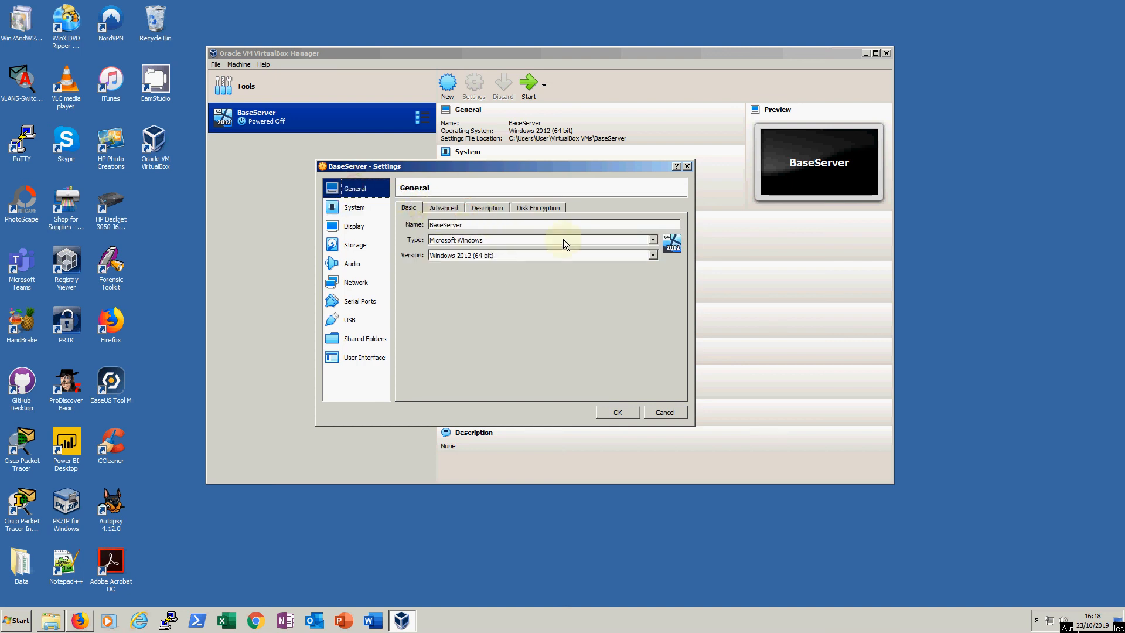
{"action": "left_click", "coordinate": [445, 208]}
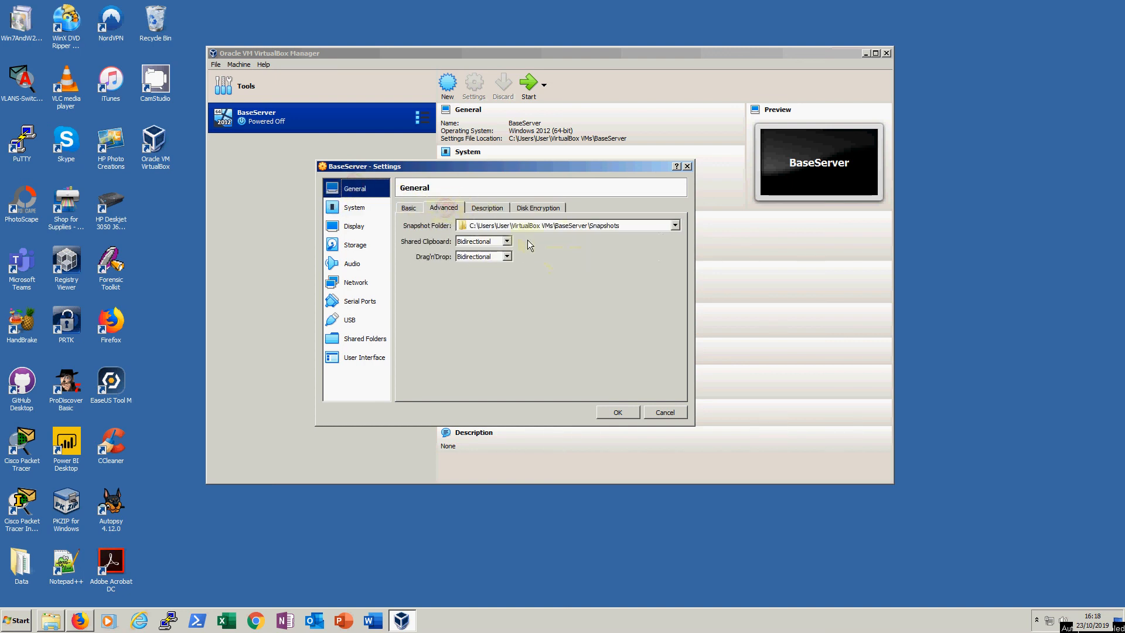
{"action": "left_click", "coordinate": [354, 207]}
{"action": "left_click", "coordinate": [359, 190]}
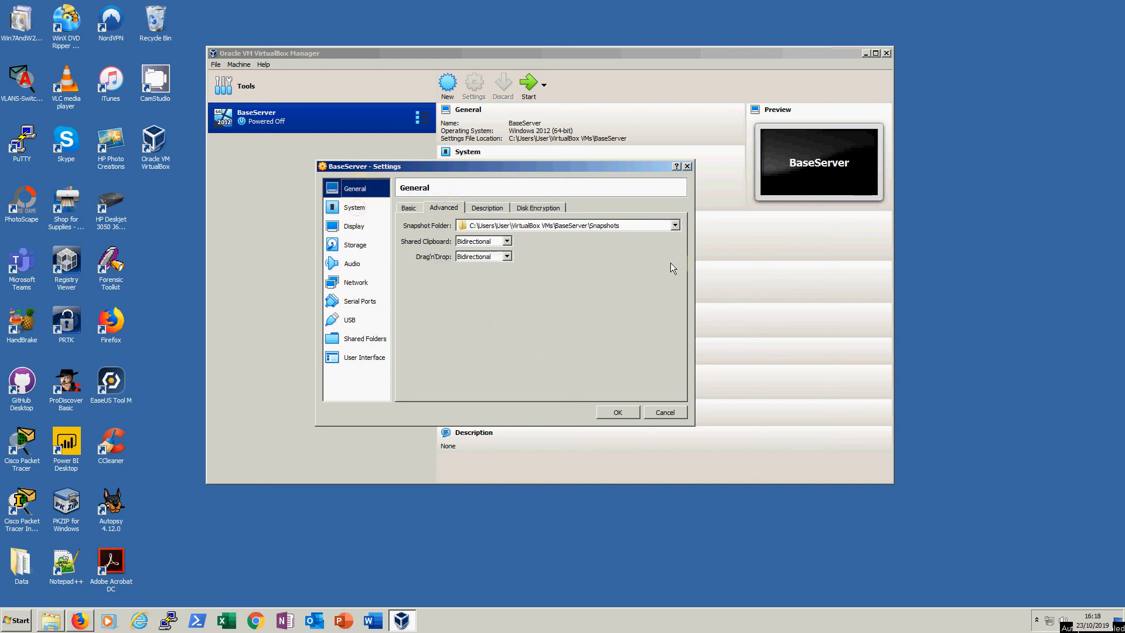
{"action": "left_click", "coordinate": [617, 412]}
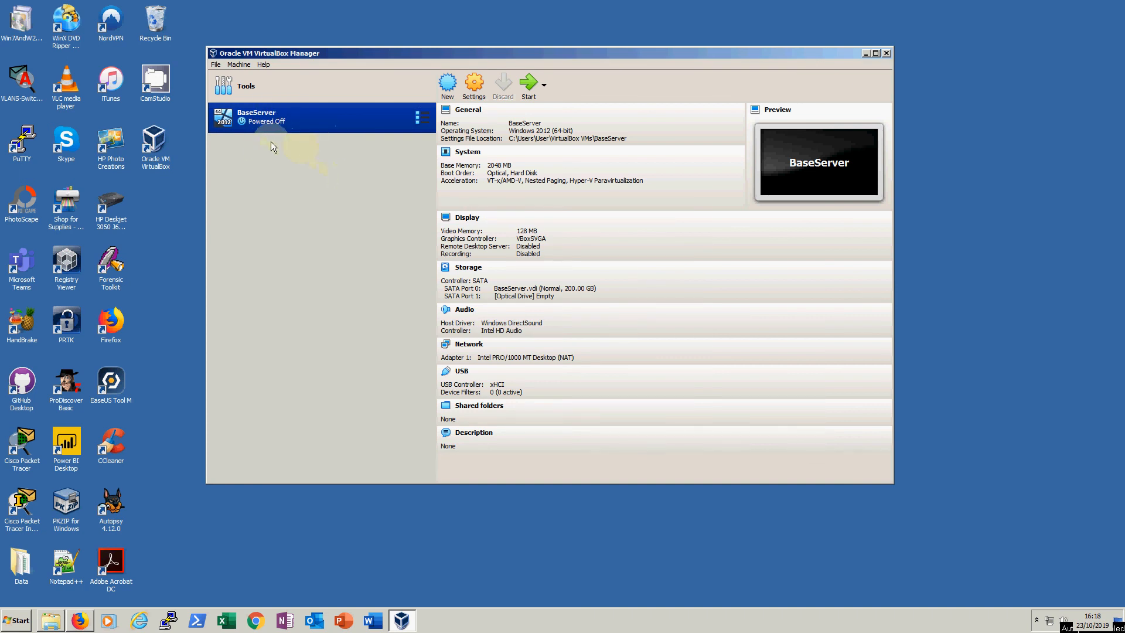
Step: Reopen the BaseServer settings and load Server 2012 R2 Evaluation.ISO from the Downloads folder into the empty optical drive
{"action": "left_click", "coordinate": [476, 83]}
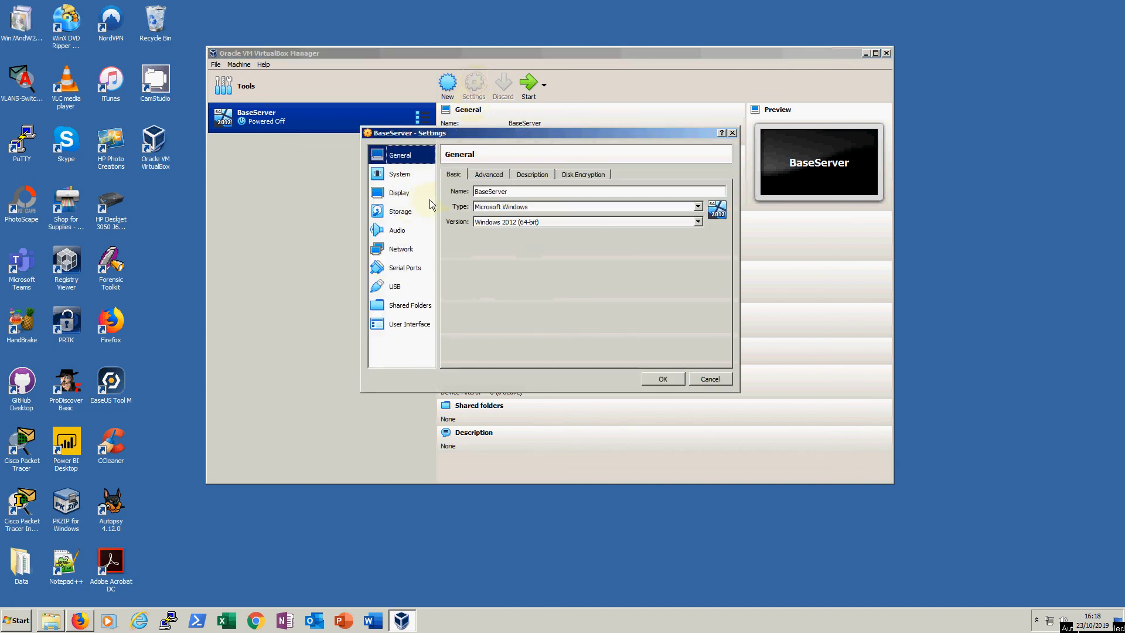
{"action": "left_click", "coordinate": [395, 213]}
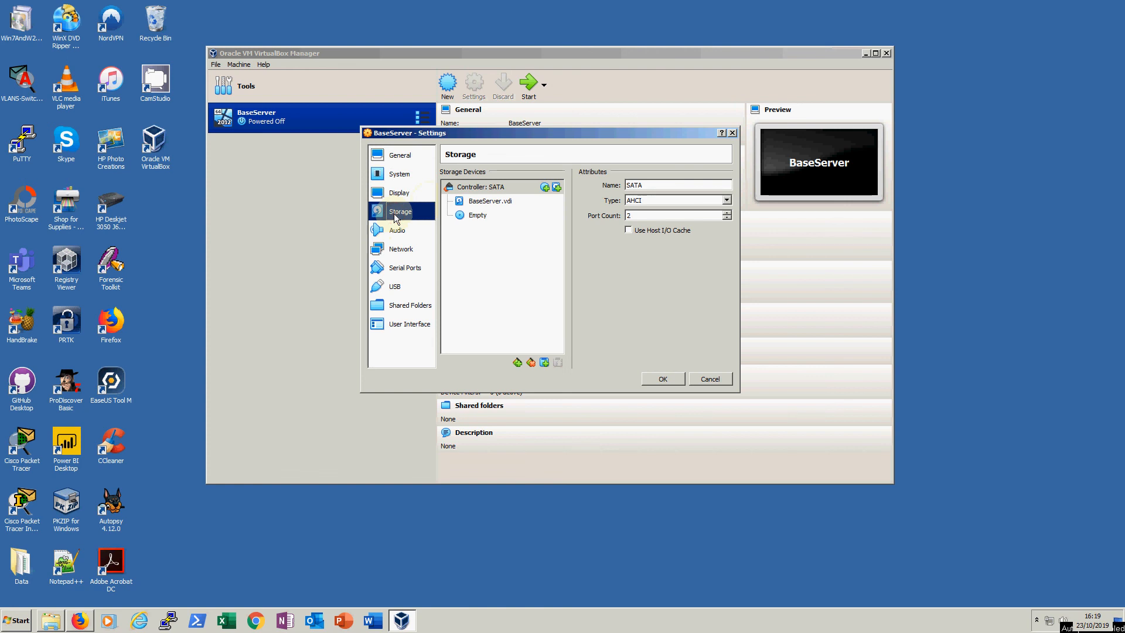
{"action": "left_click", "coordinate": [488, 202]}
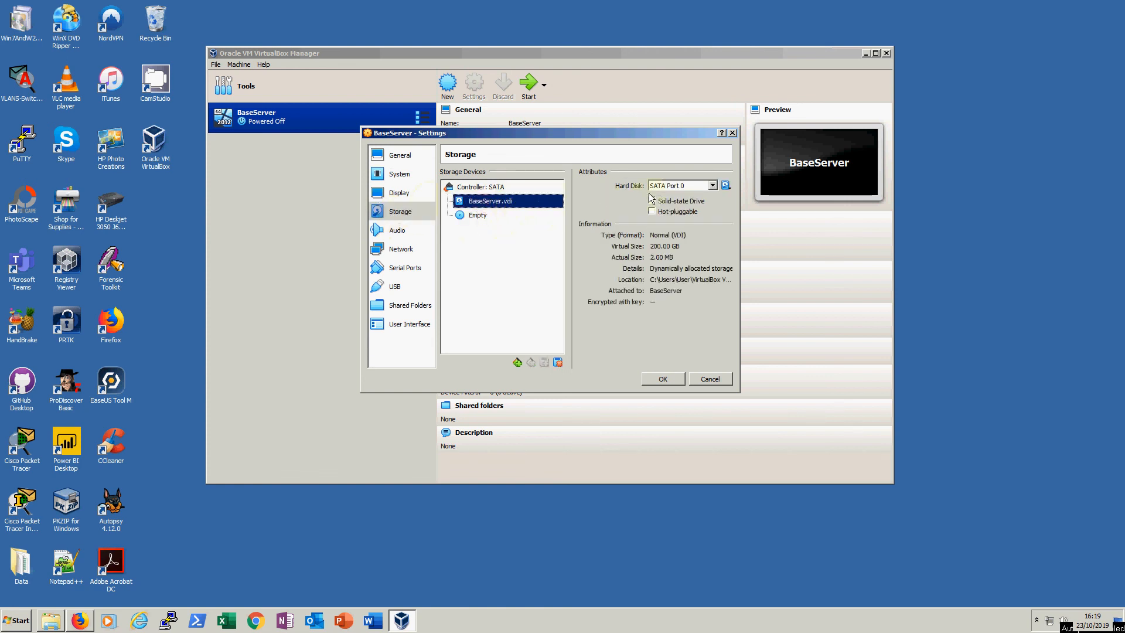
{"action": "left_click", "coordinate": [474, 221]}
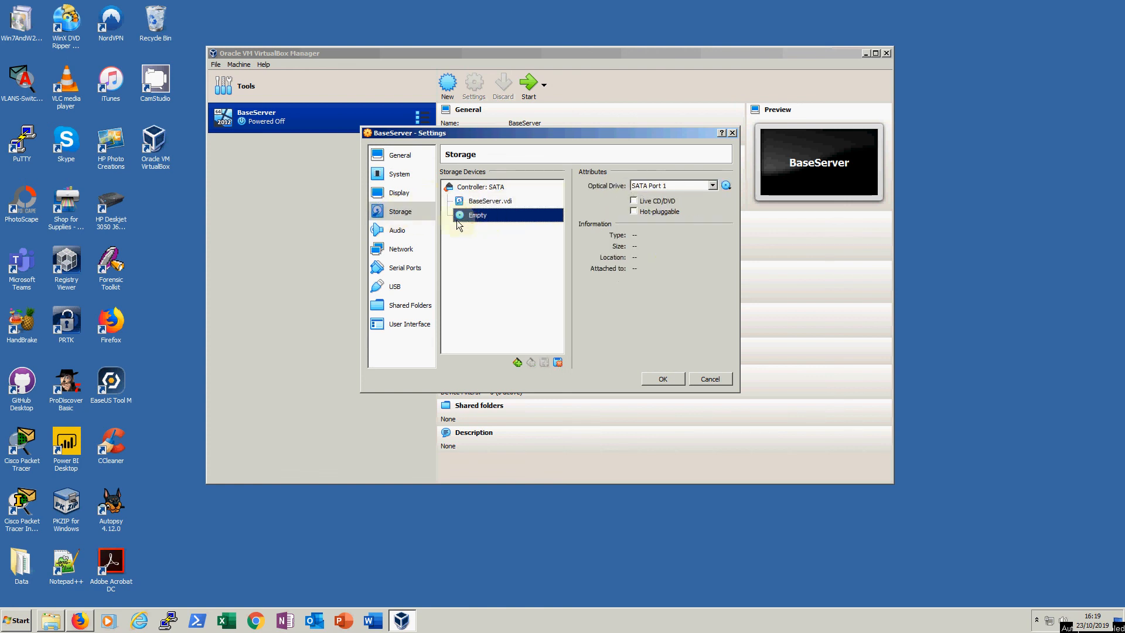
{"action": "left_click", "coordinate": [727, 185]}
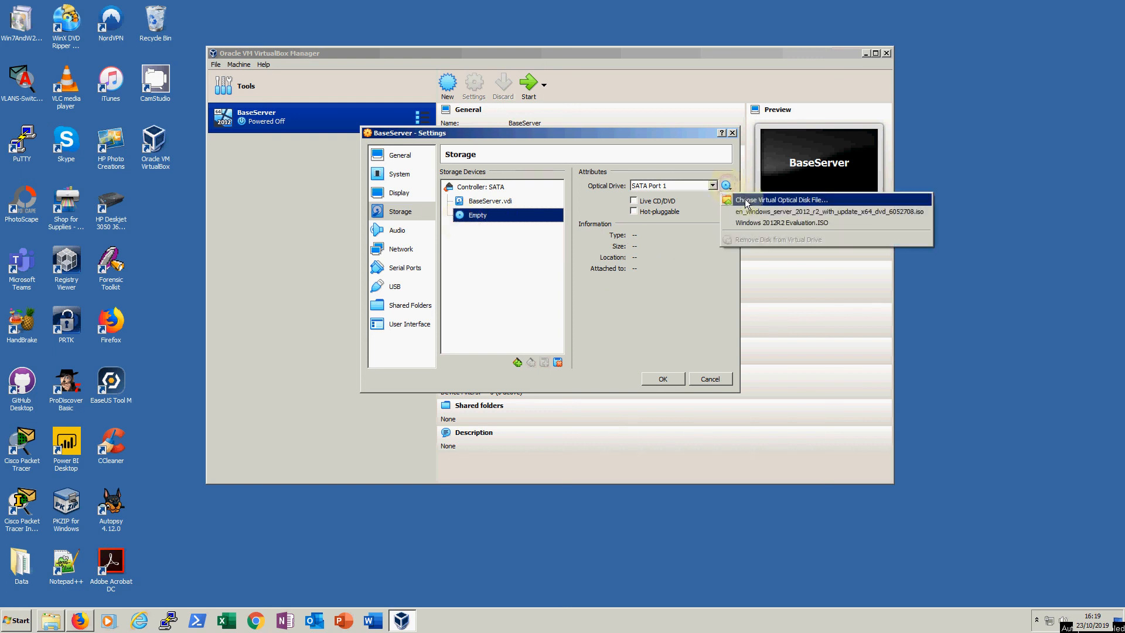
{"action": "left_click", "coordinate": [745, 201]}
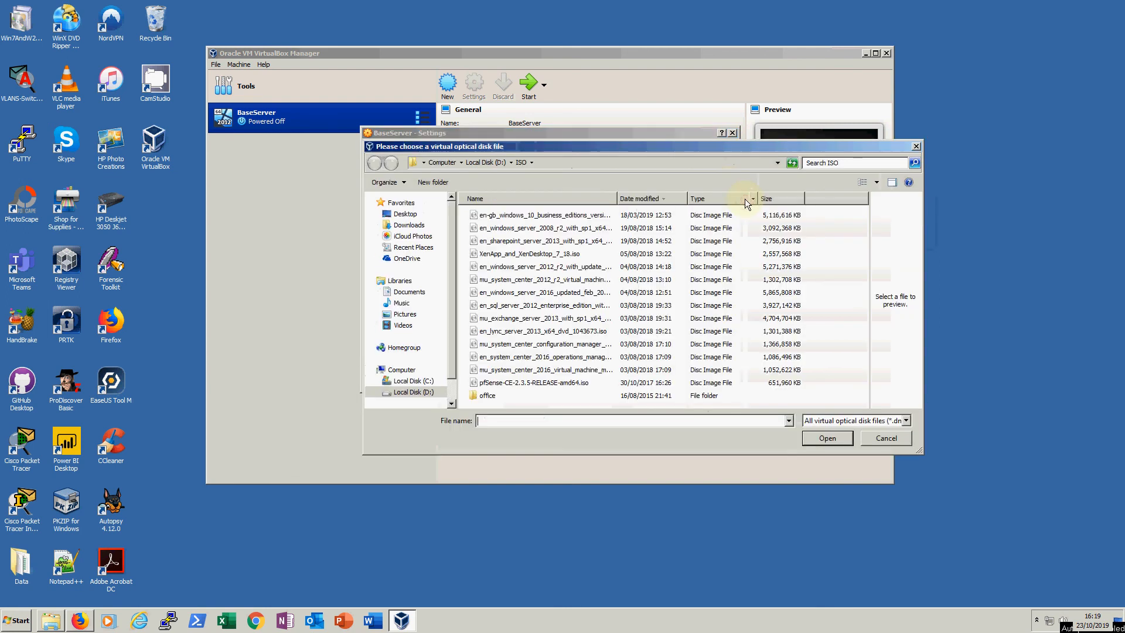
{"action": "left_click", "coordinate": [409, 226]}
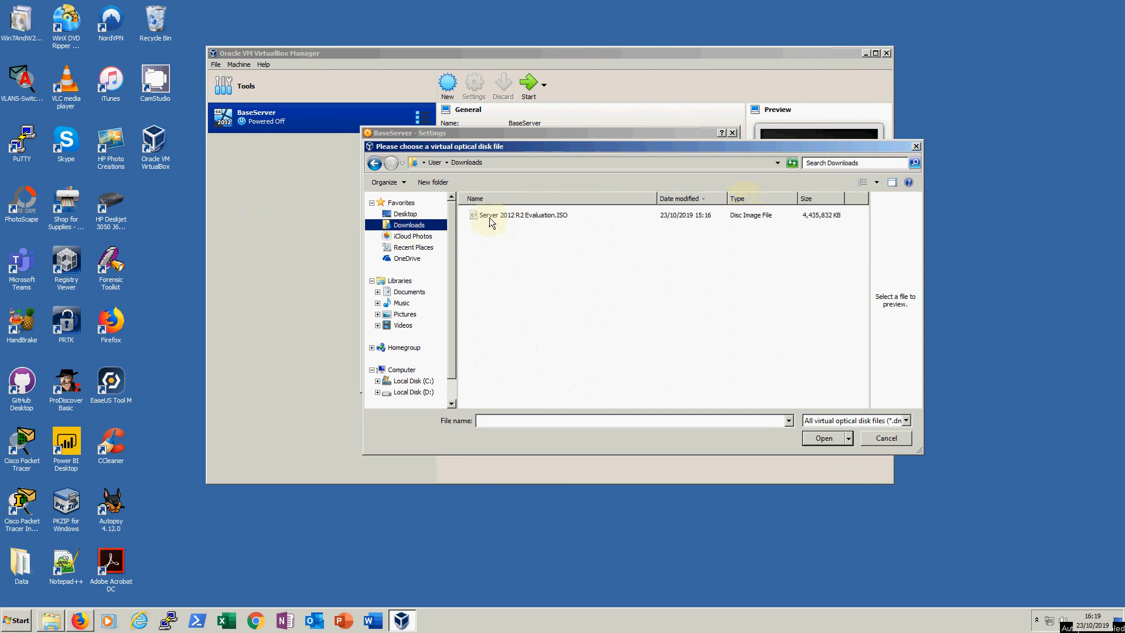
{"action": "left_click", "coordinate": [494, 217]}
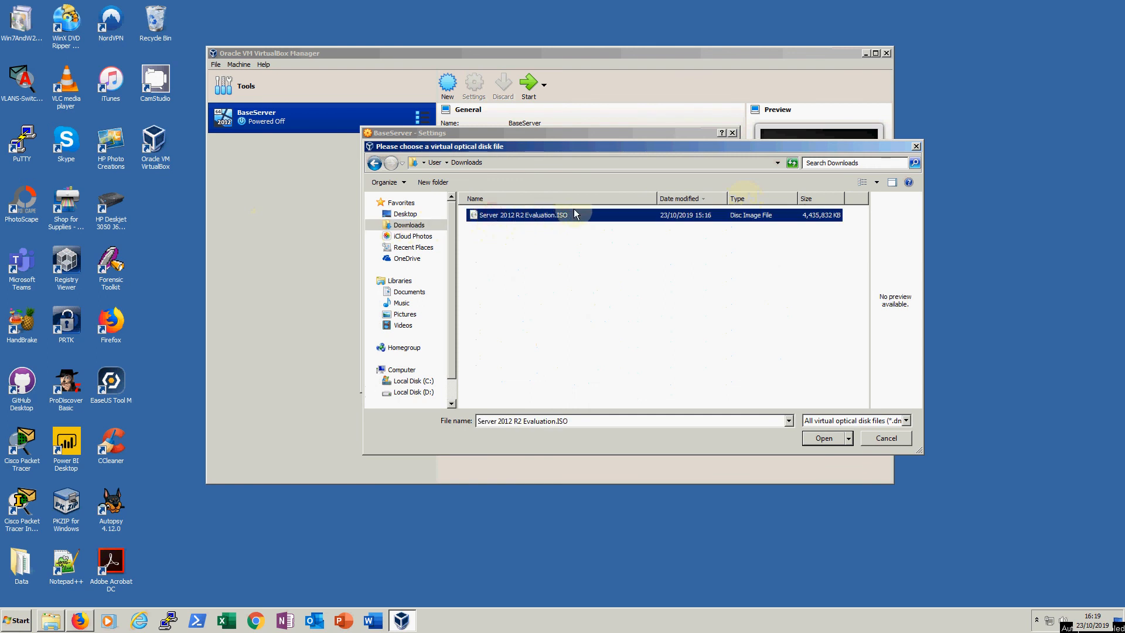
{"action": "left_click", "coordinate": [818, 437]}
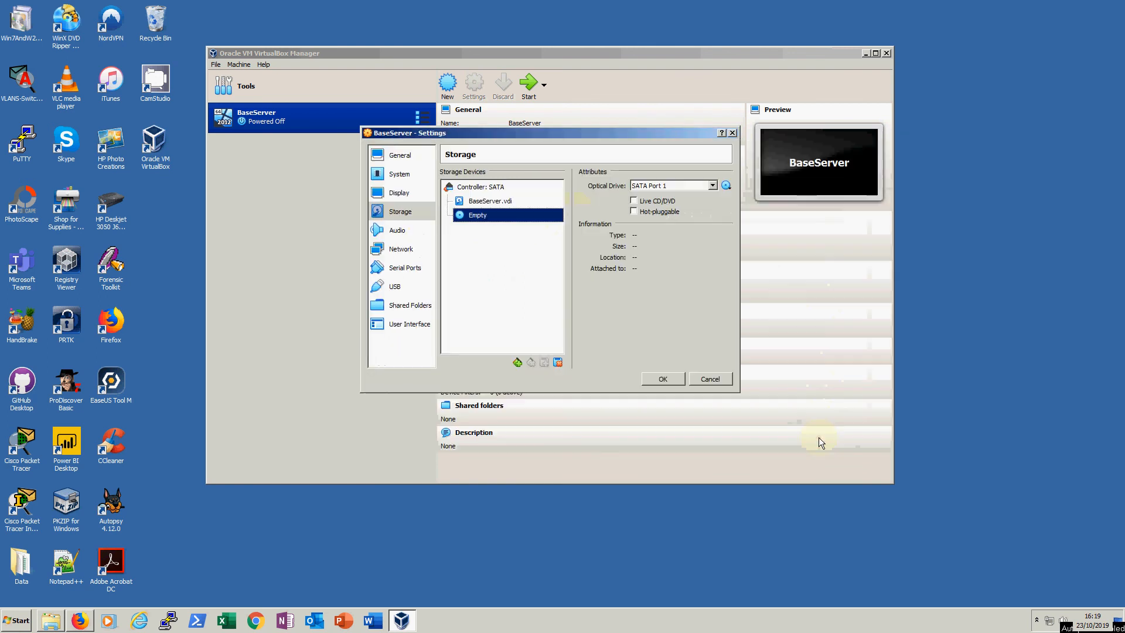
Step: Check the hard disk and the loaded optical image among the storage devices, and save the machine settings
{"action": "left_click", "coordinate": [491, 201]}
{"action": "left_click", "coordinate": [498, 215]}
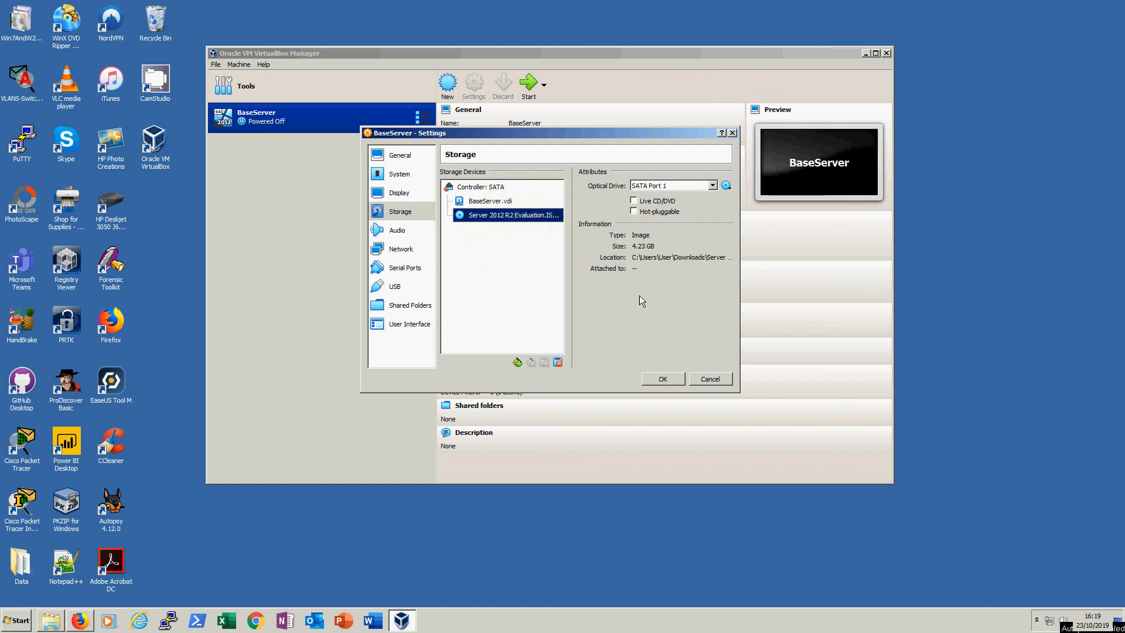
{"action": "left_click", "coordinate": [663, 379]}
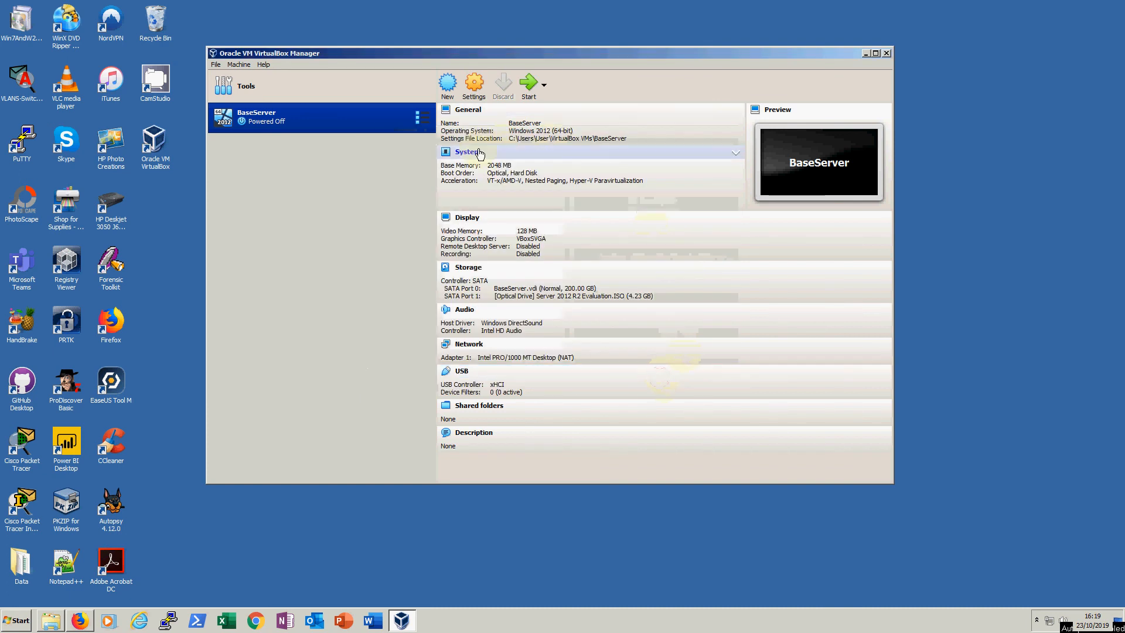